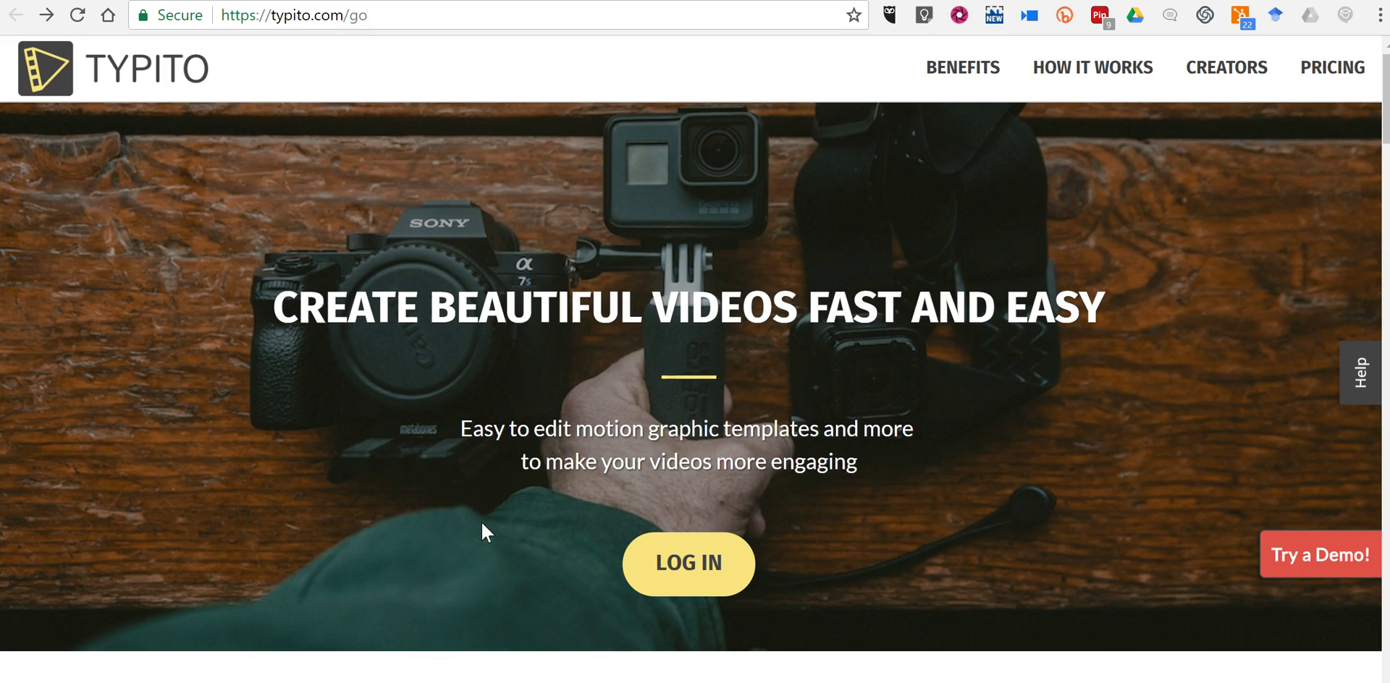
Step: Scroll the Typito homepage down to the pricing plans: free with branding, or $3 per video
scroll(487, 491, down, 5)
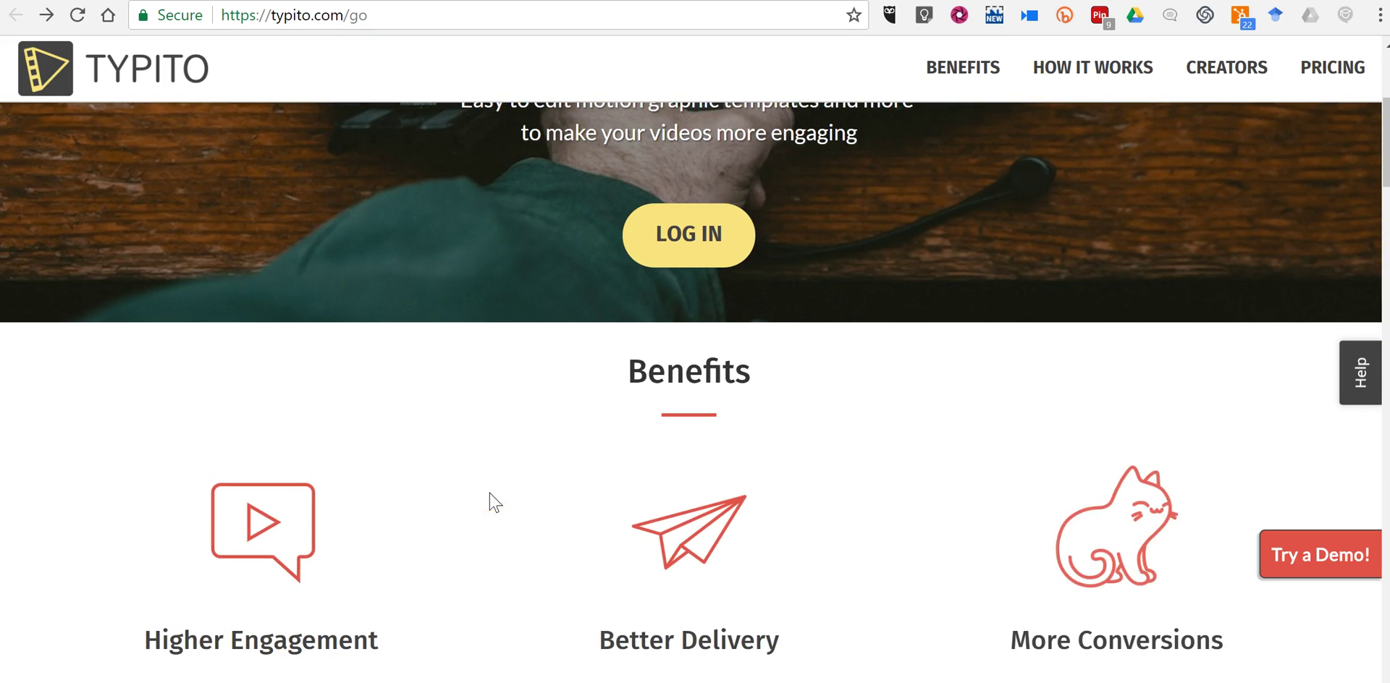
scroll(494, 502, down, 12)
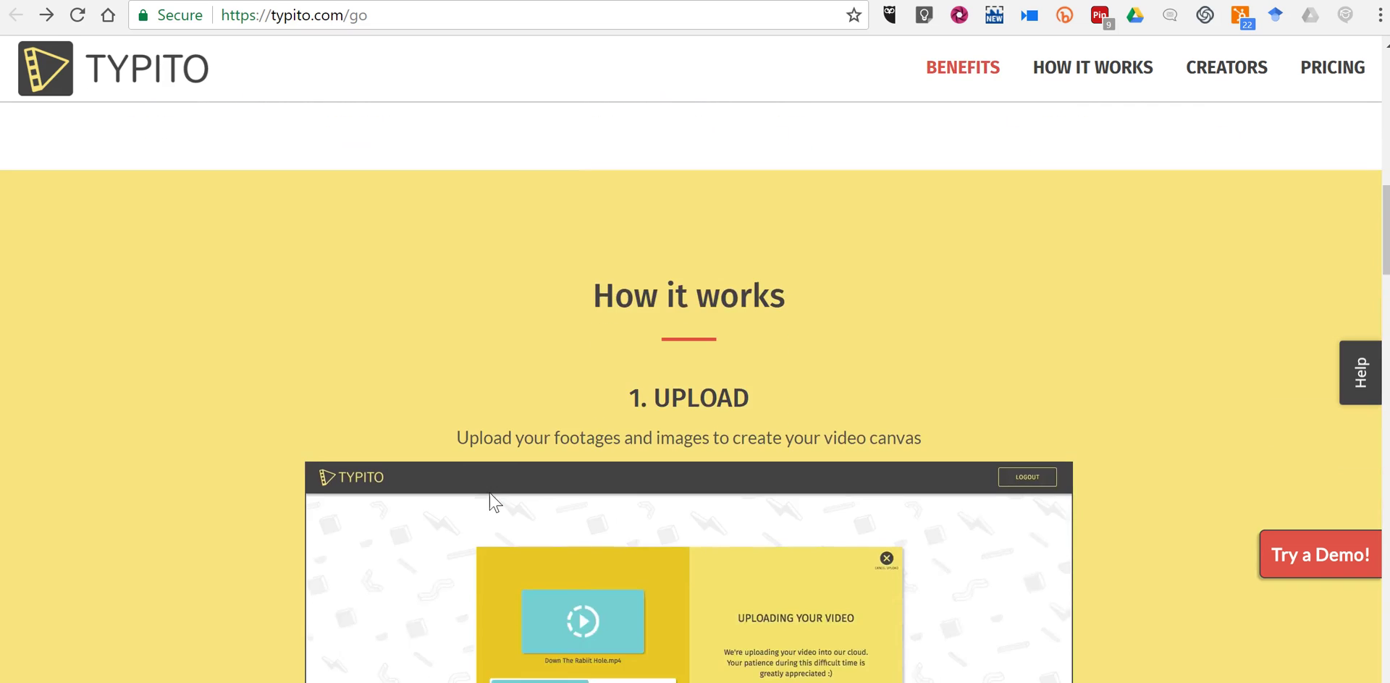
scroll(490, 493, down, 13)
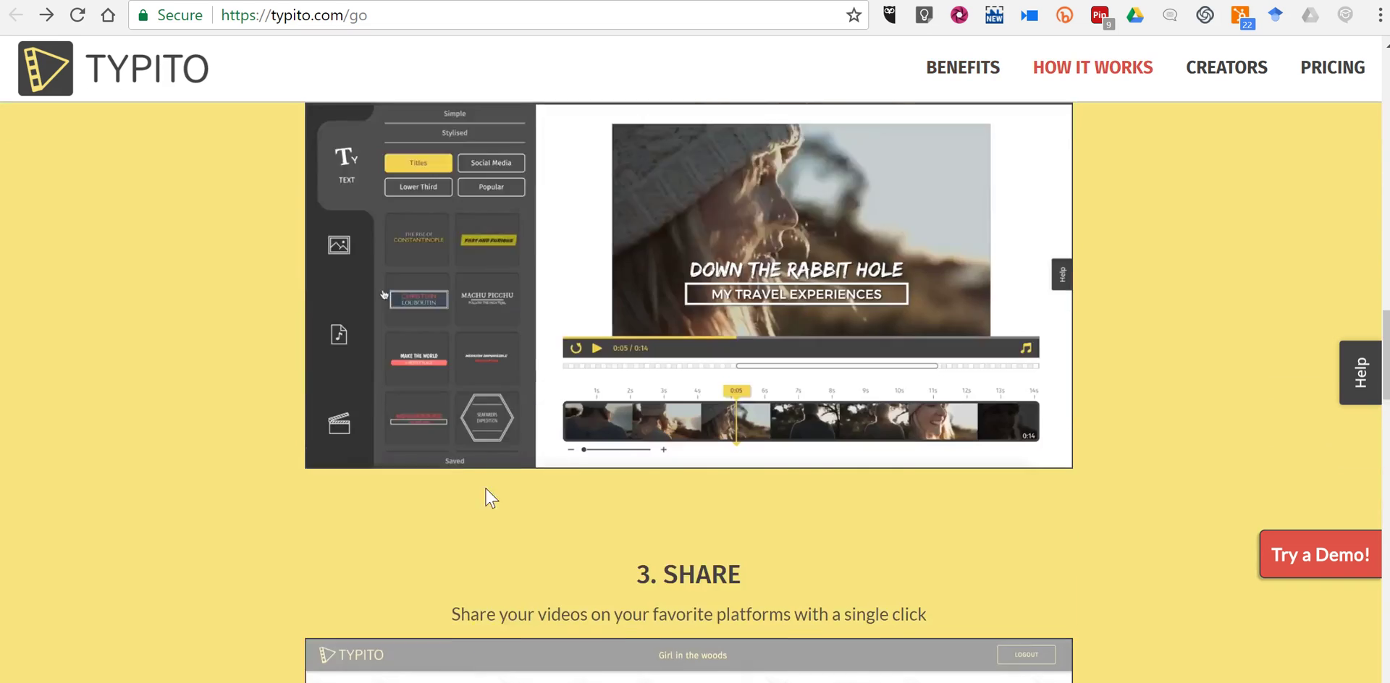
scroll(859, 329, down, 15)
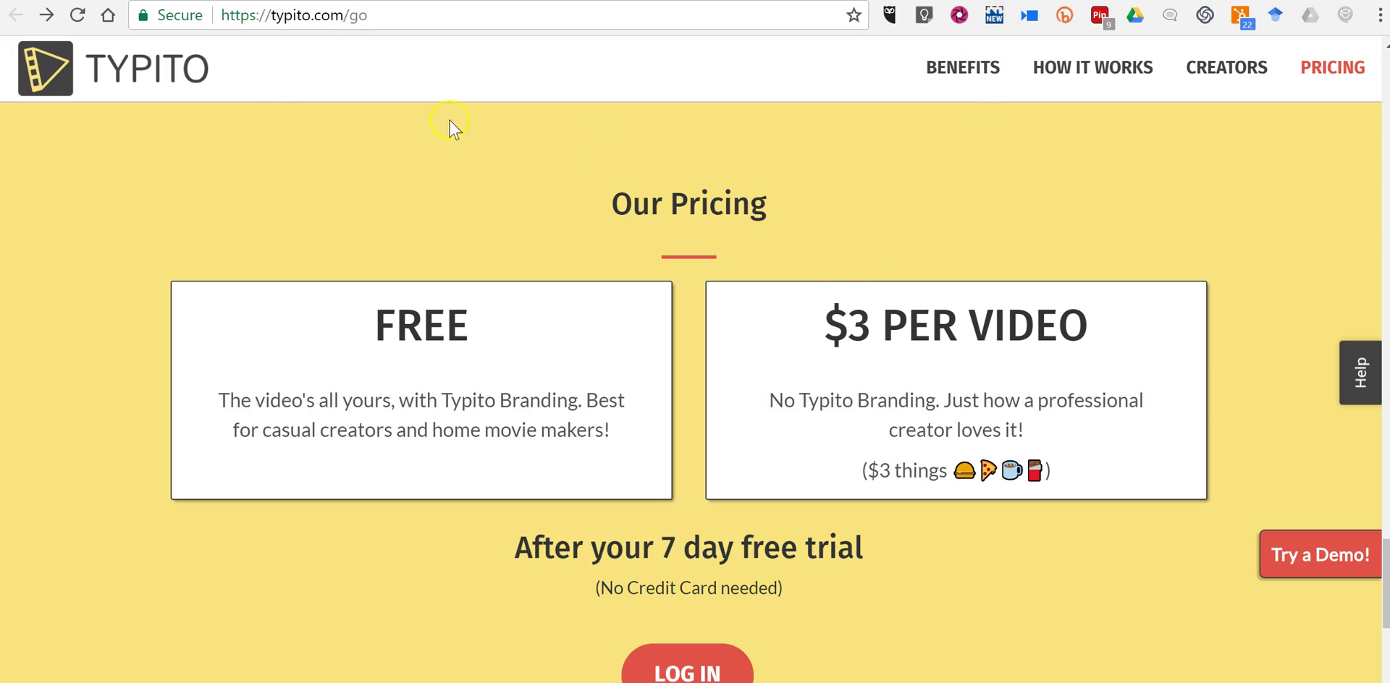
Step: Log in to Typito, dismiss the guest blogging notification, and start a new video with CREATE
click(697, 651)
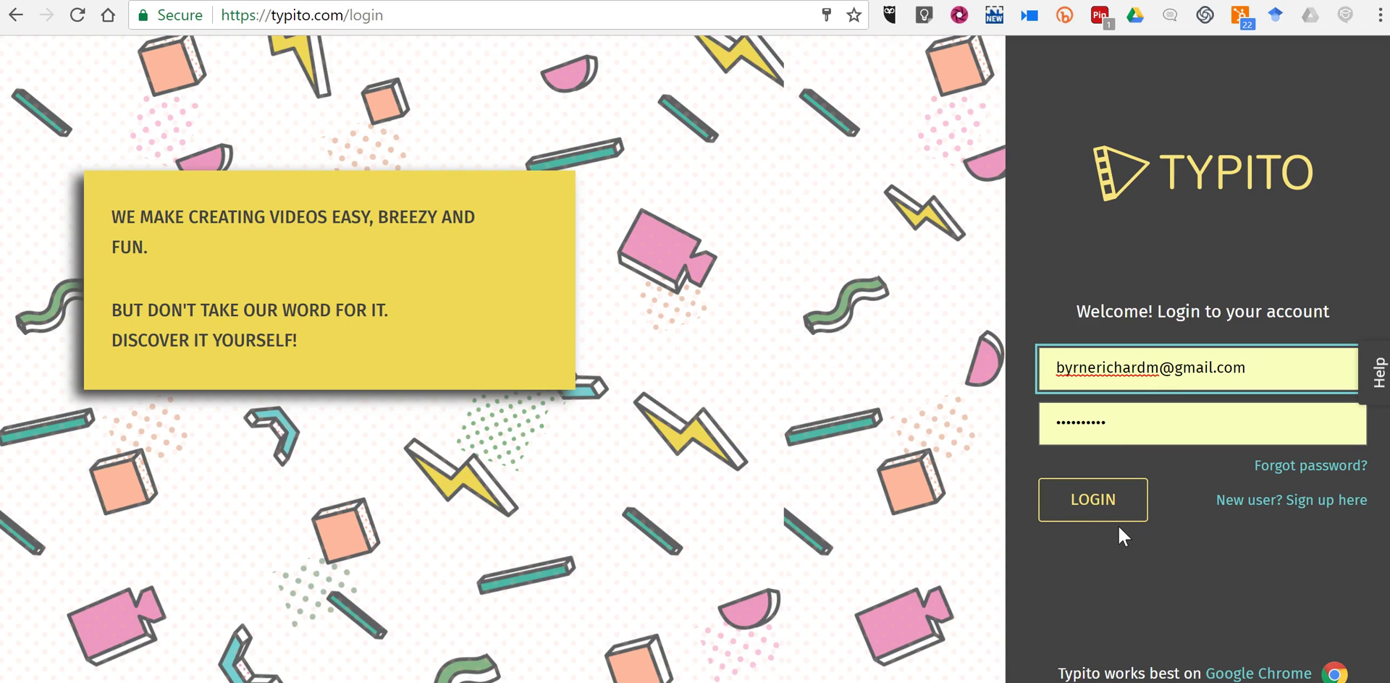
click(1096, 499)
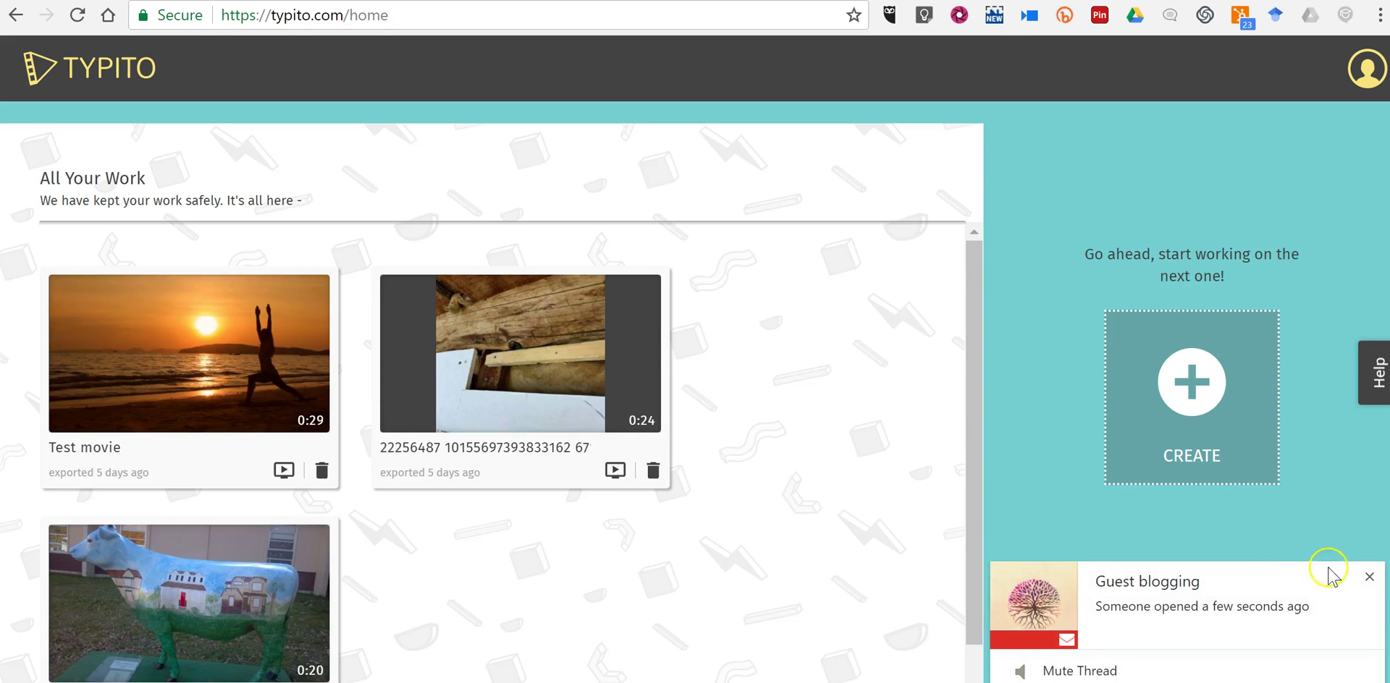
click(1368, 577)
click(1225, 427)
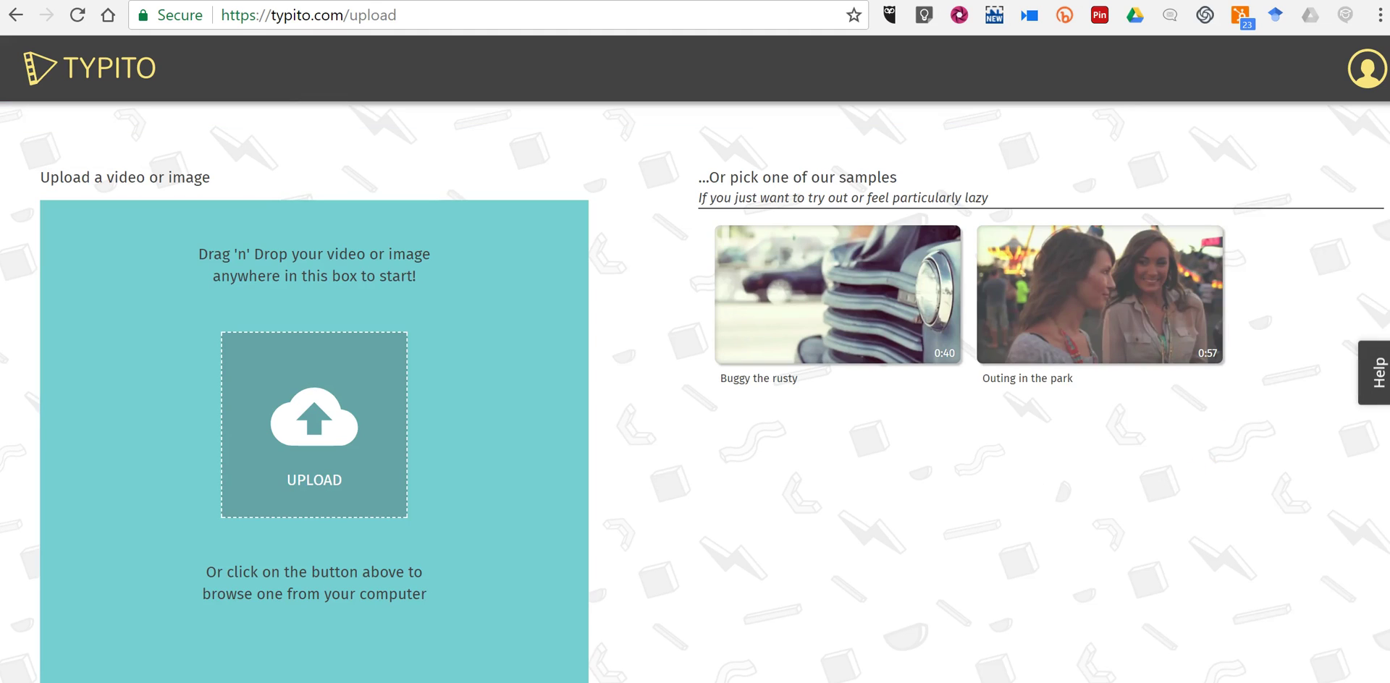
Step: Upload the bison photo 2012-10-06_12-13-28_829.jpg from the Personal images folder
click(307, 414)
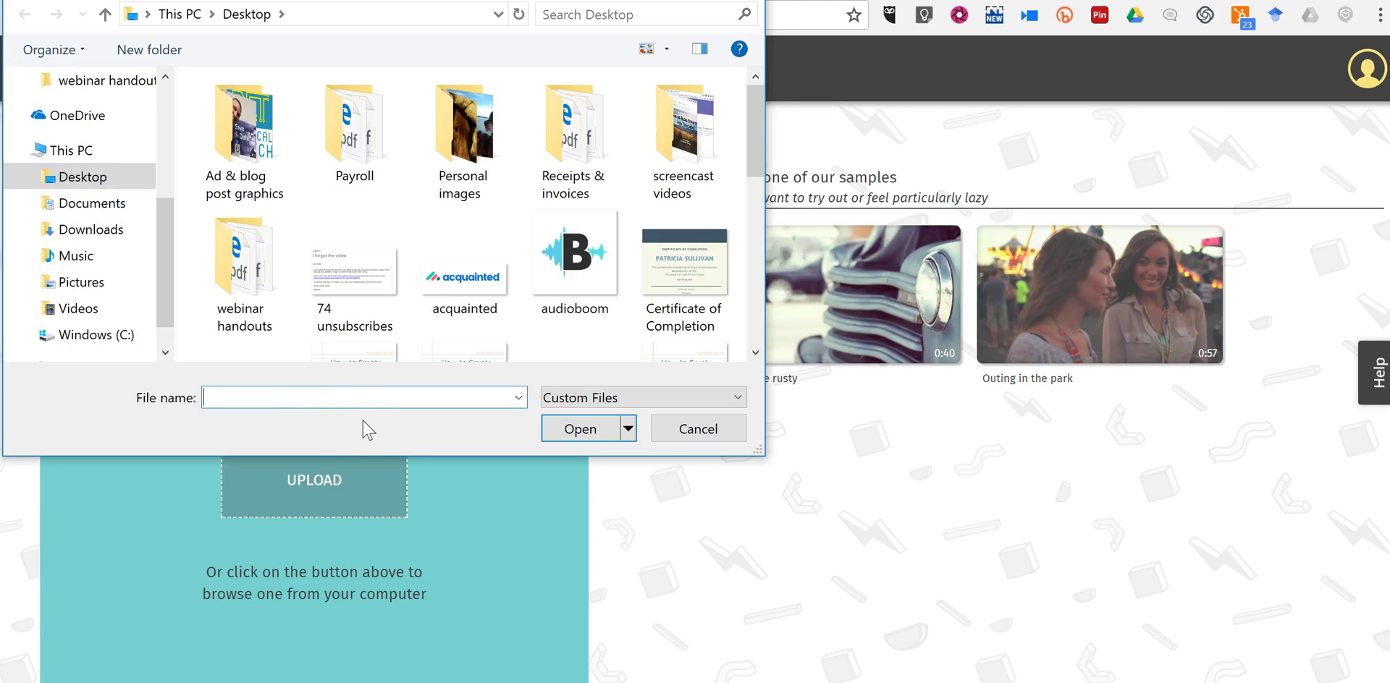
double_click(457, 144)
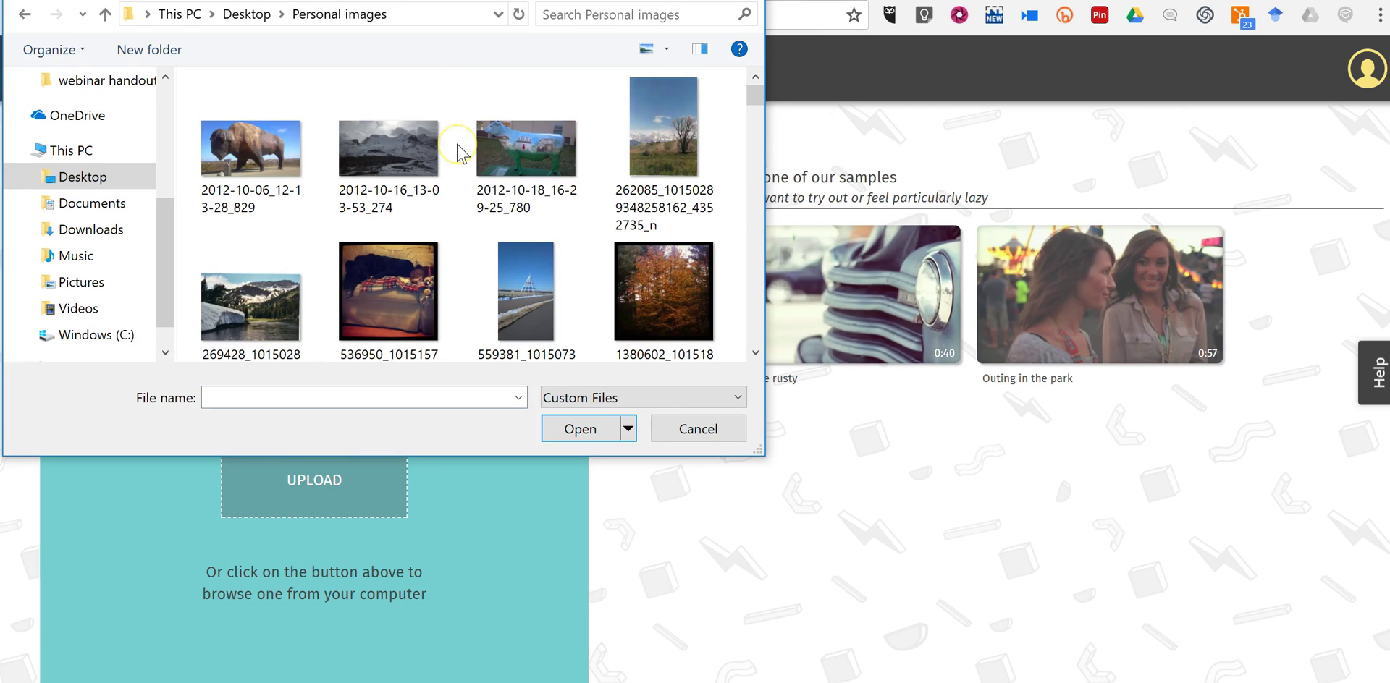
click(250, 152)
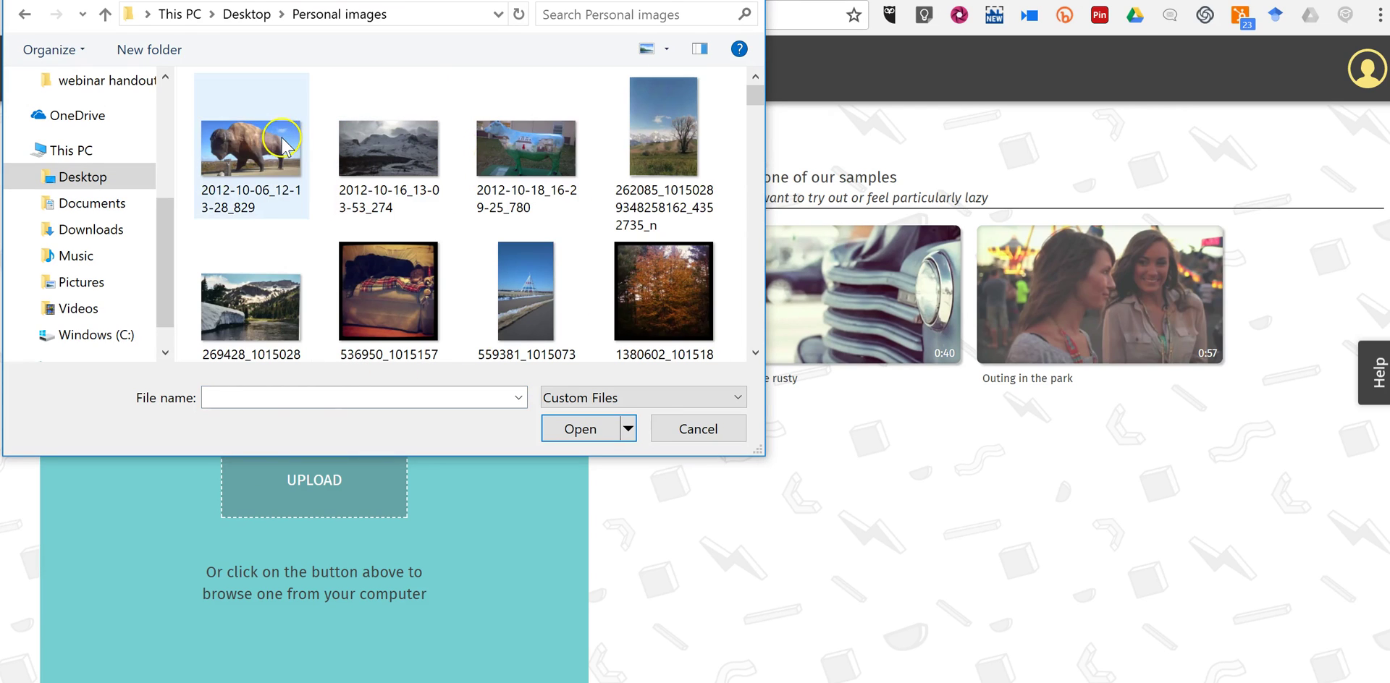
click(577, 428)
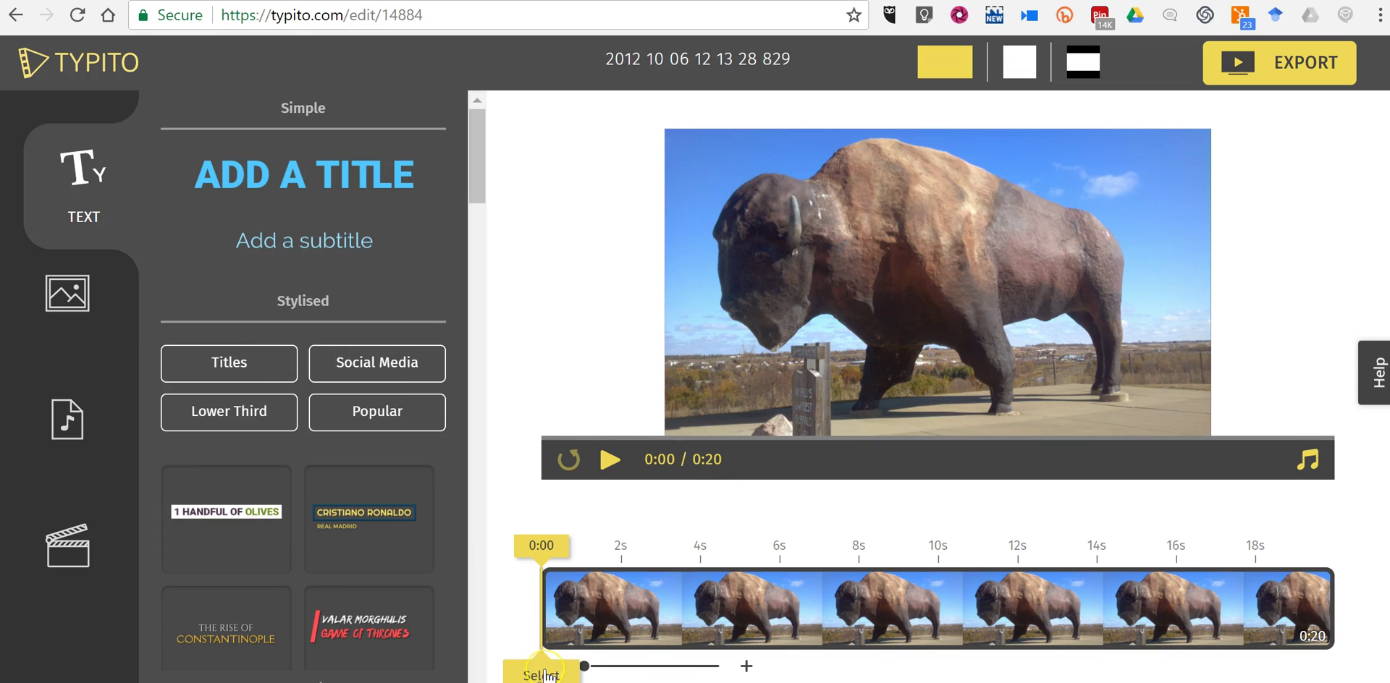
Step: Drag the bison clip's right trim handle so it lasts 10 seconds instead of 20
click(543, 675)
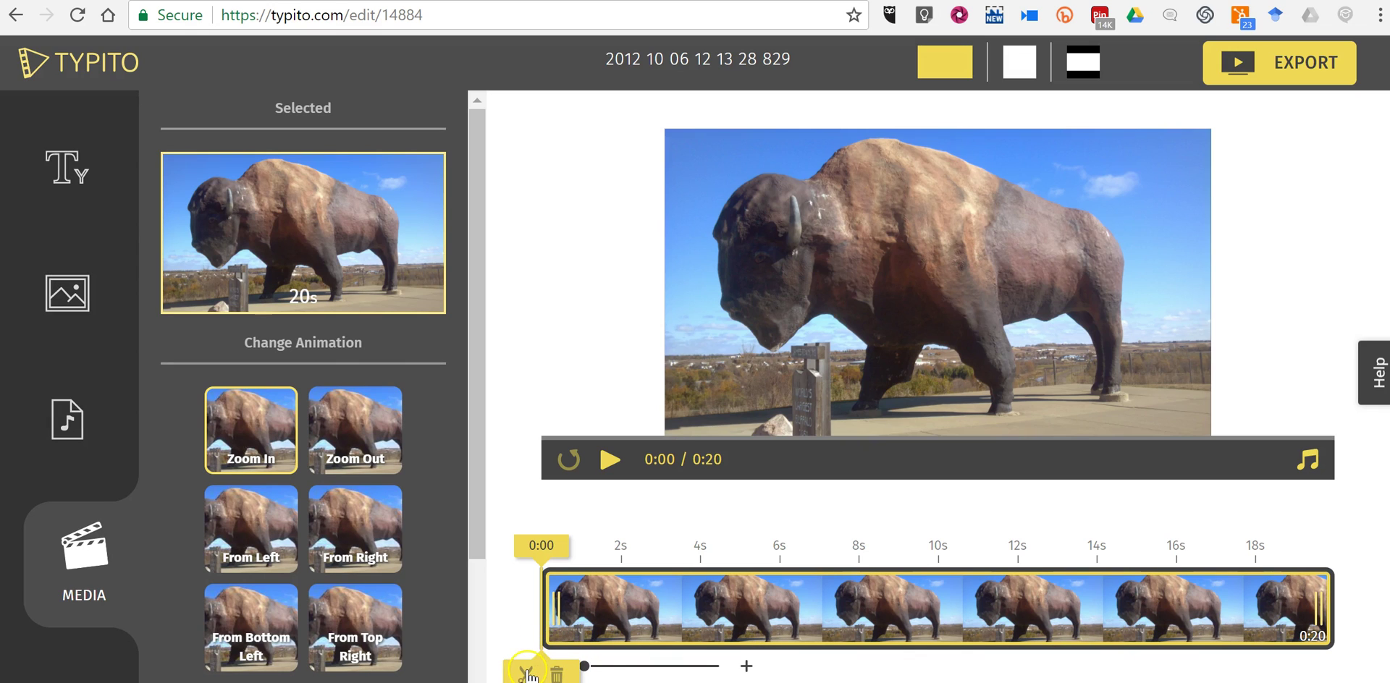
drag(1322, 606, 674, 618)
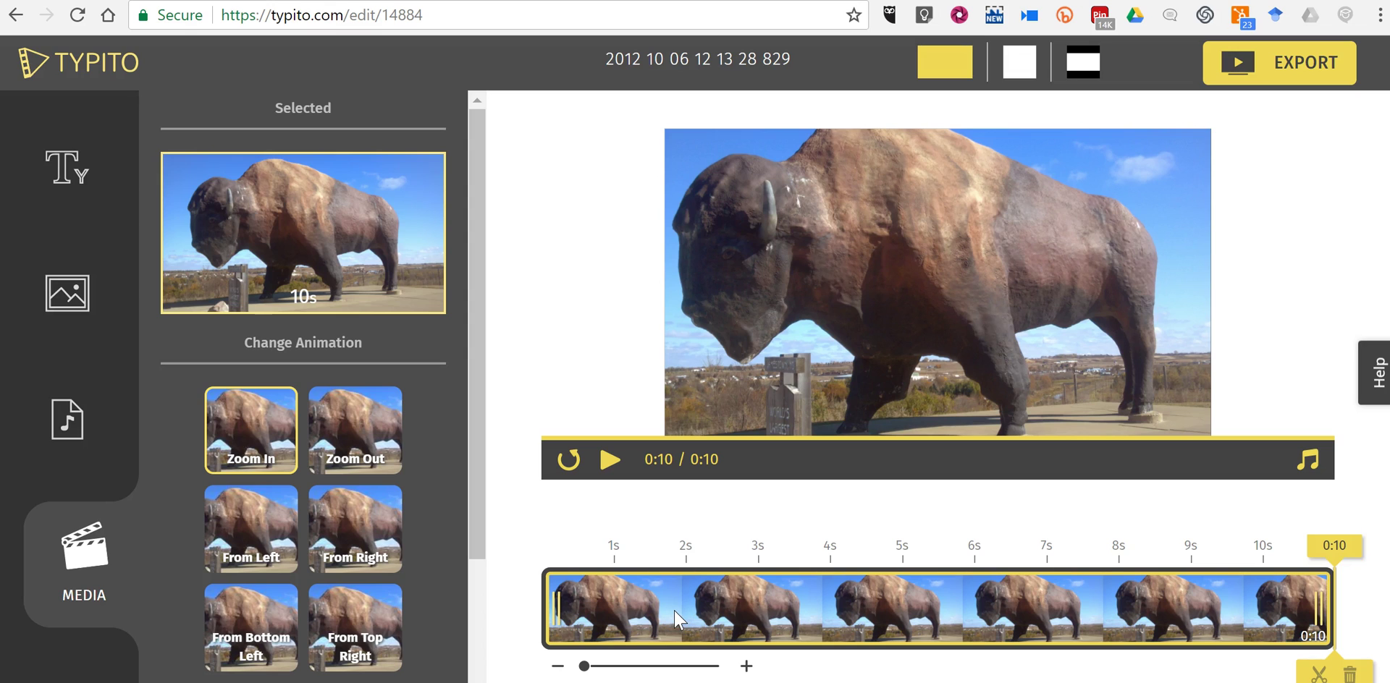
click(524, 519)
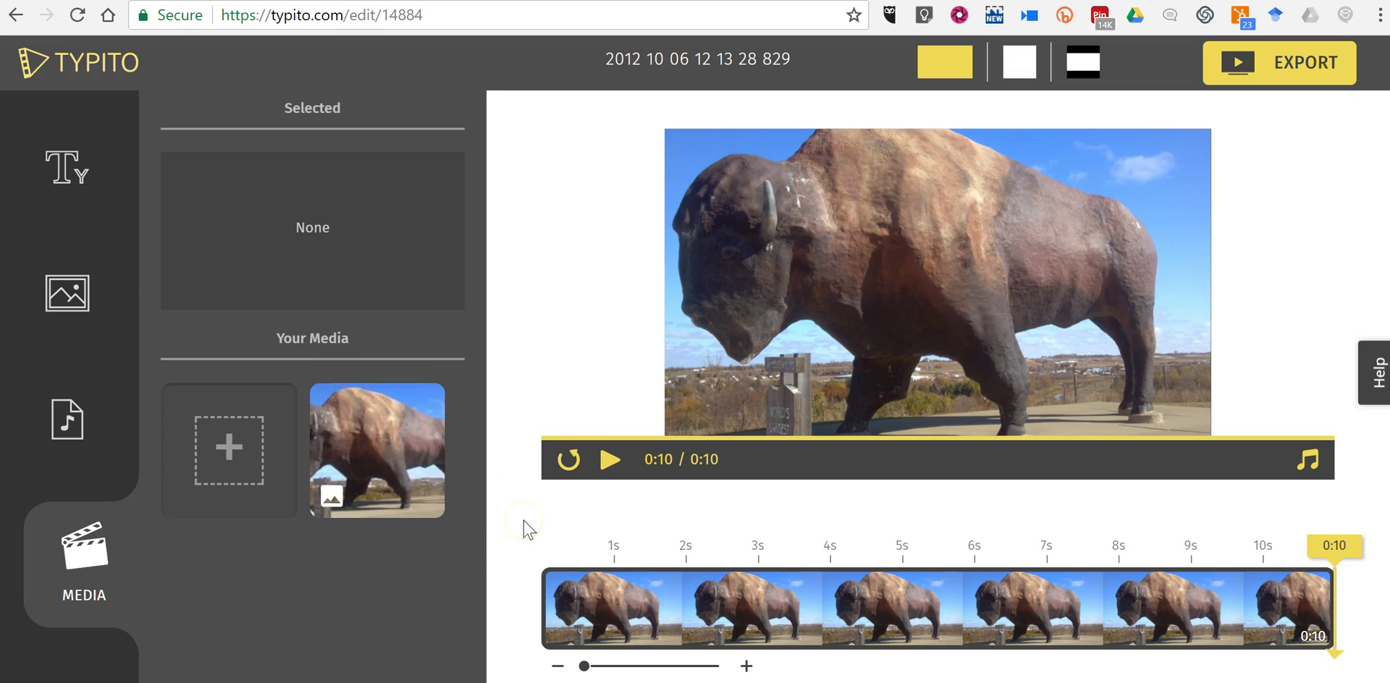
Step: Add the Fast and Furious lower-third caption reading 'Dakota Thunder roars across the plains!'
click(97, 176)
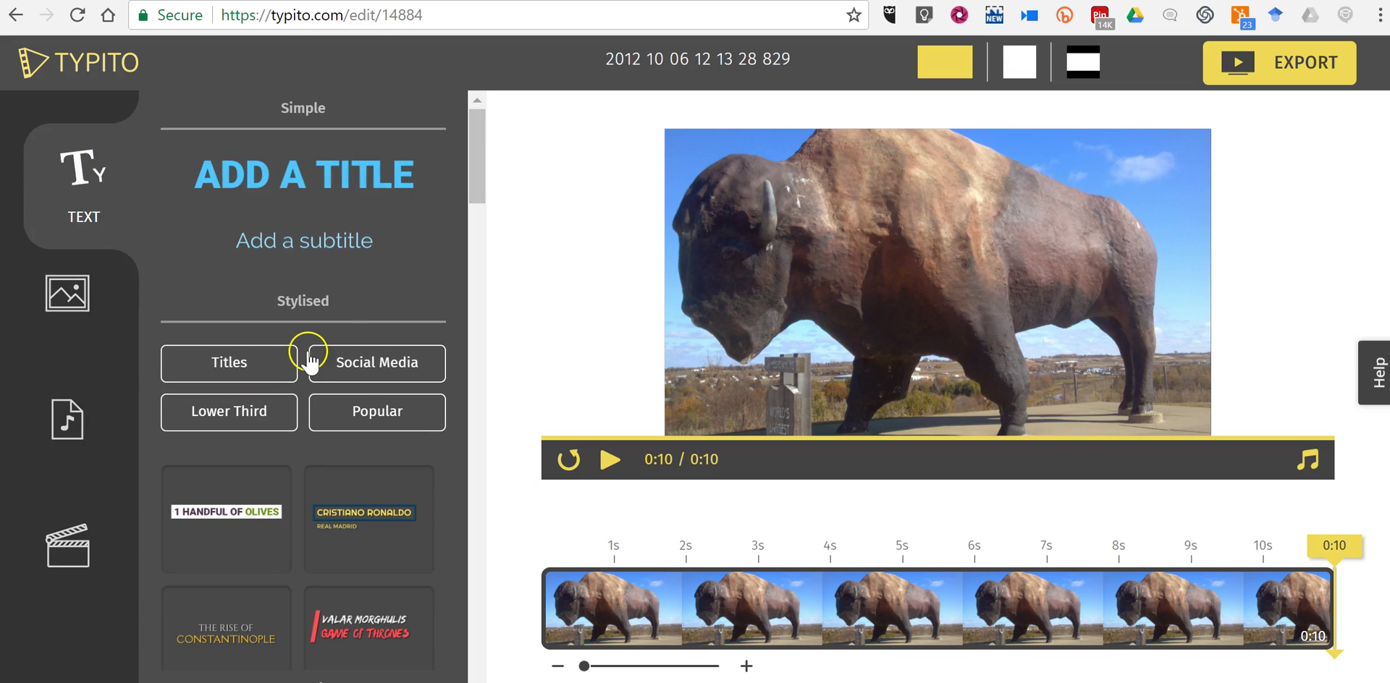
click(278, 422)
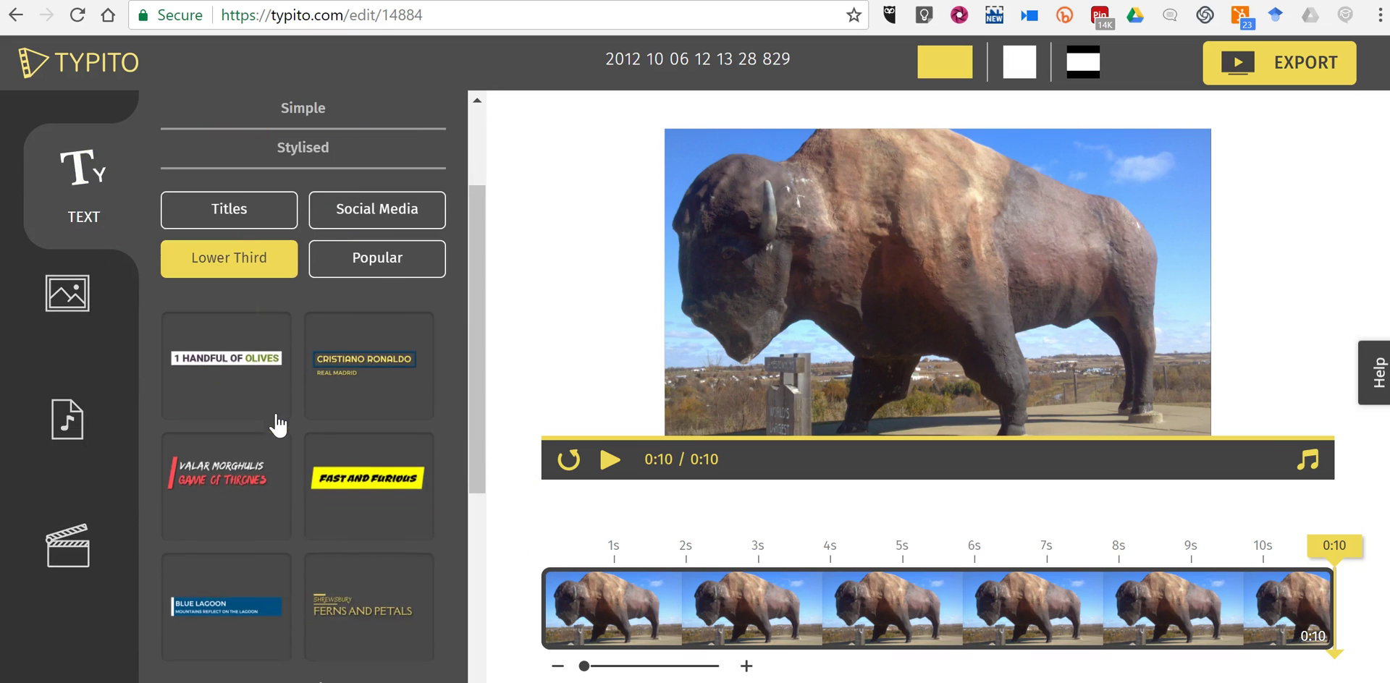
click(333, 478)
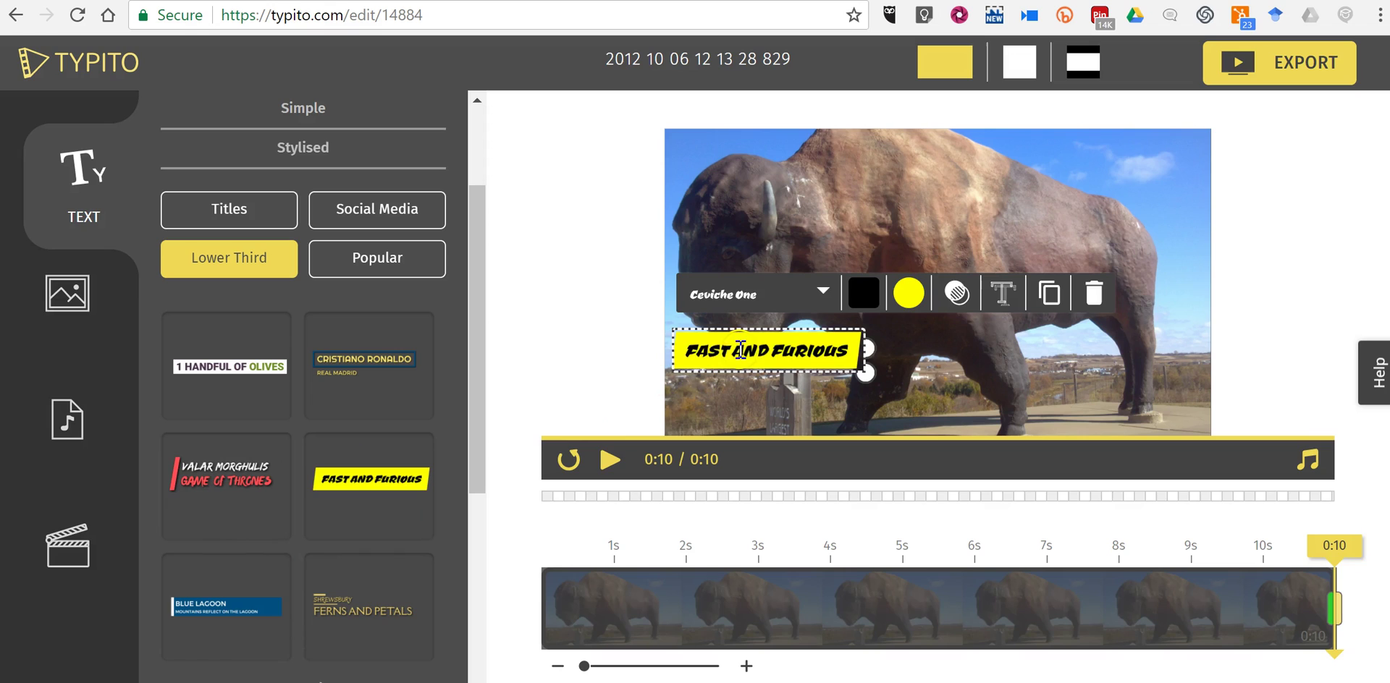
double_click(740, 350)
text(D)
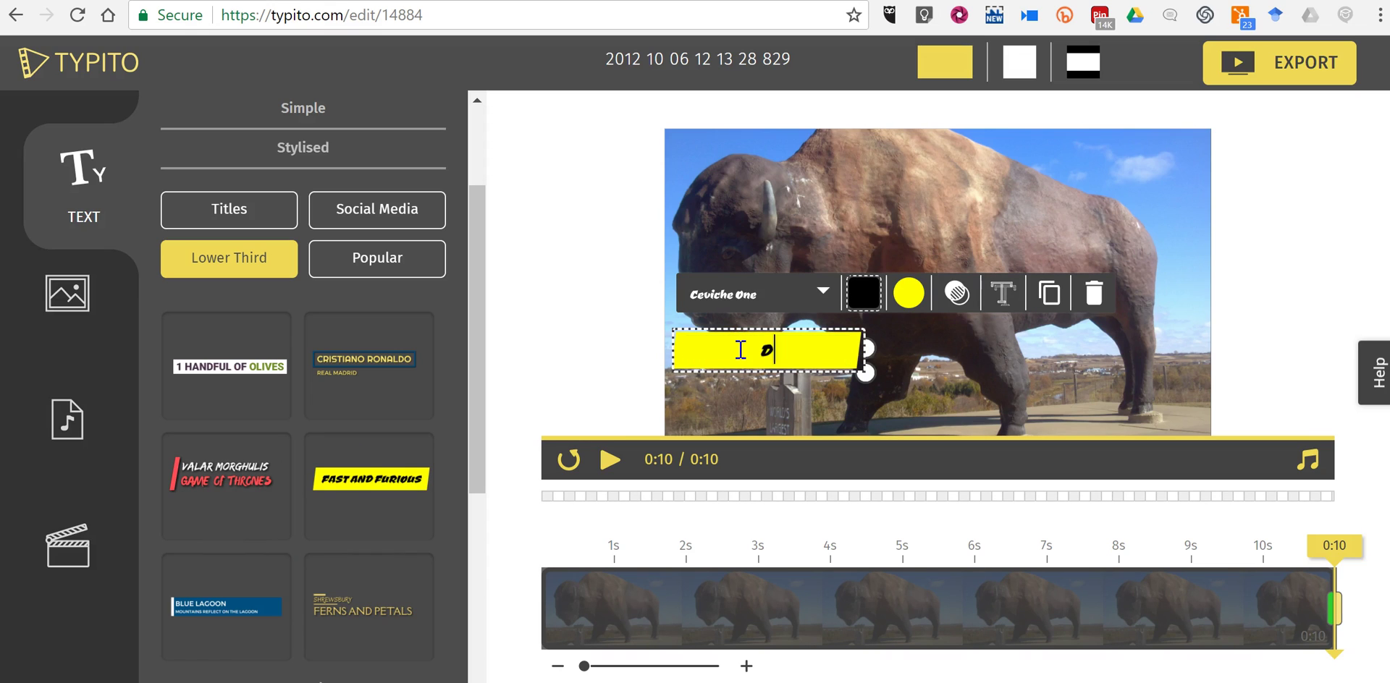
text(akota Thund)
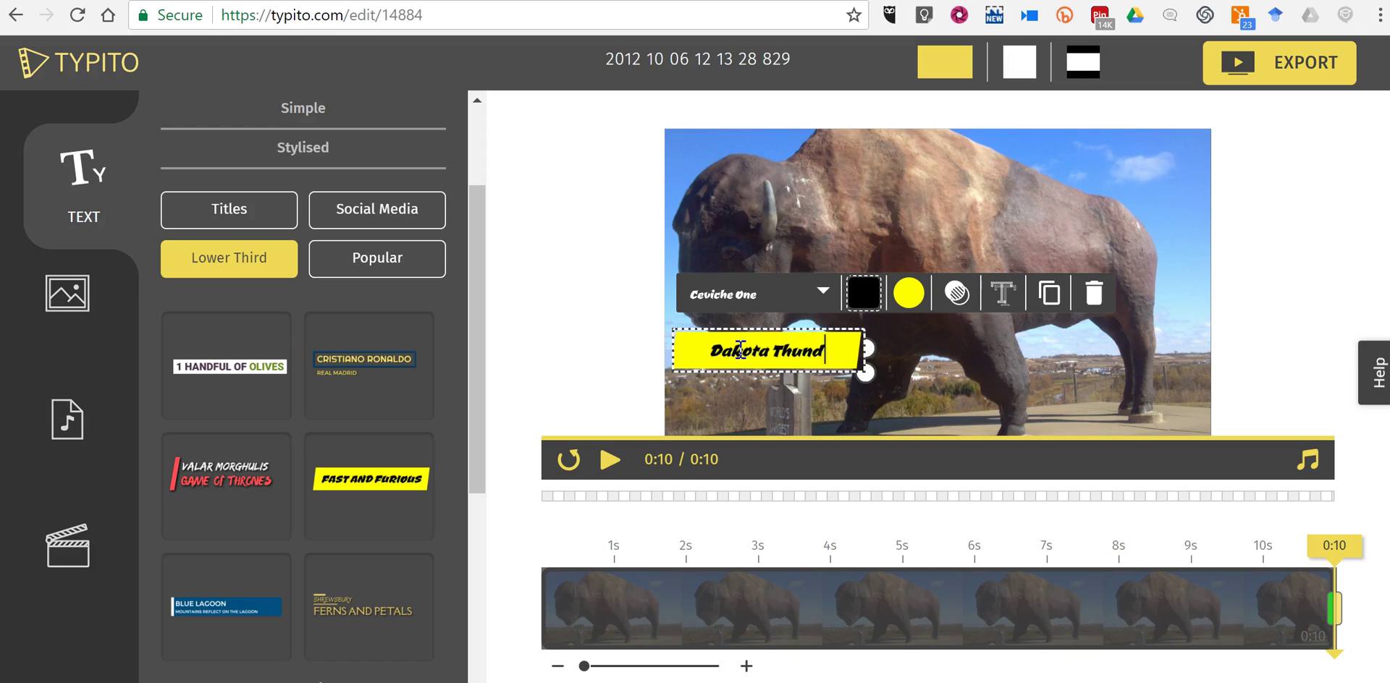
text(er r)
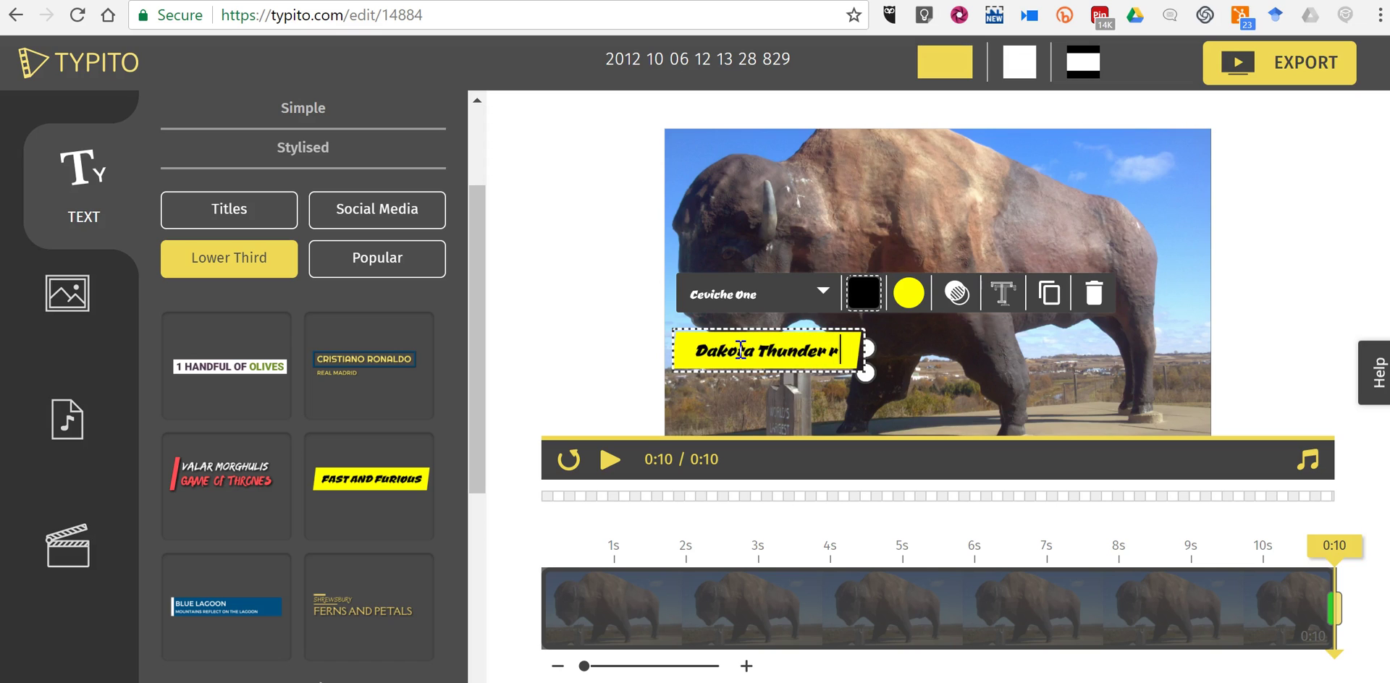
text(oa)
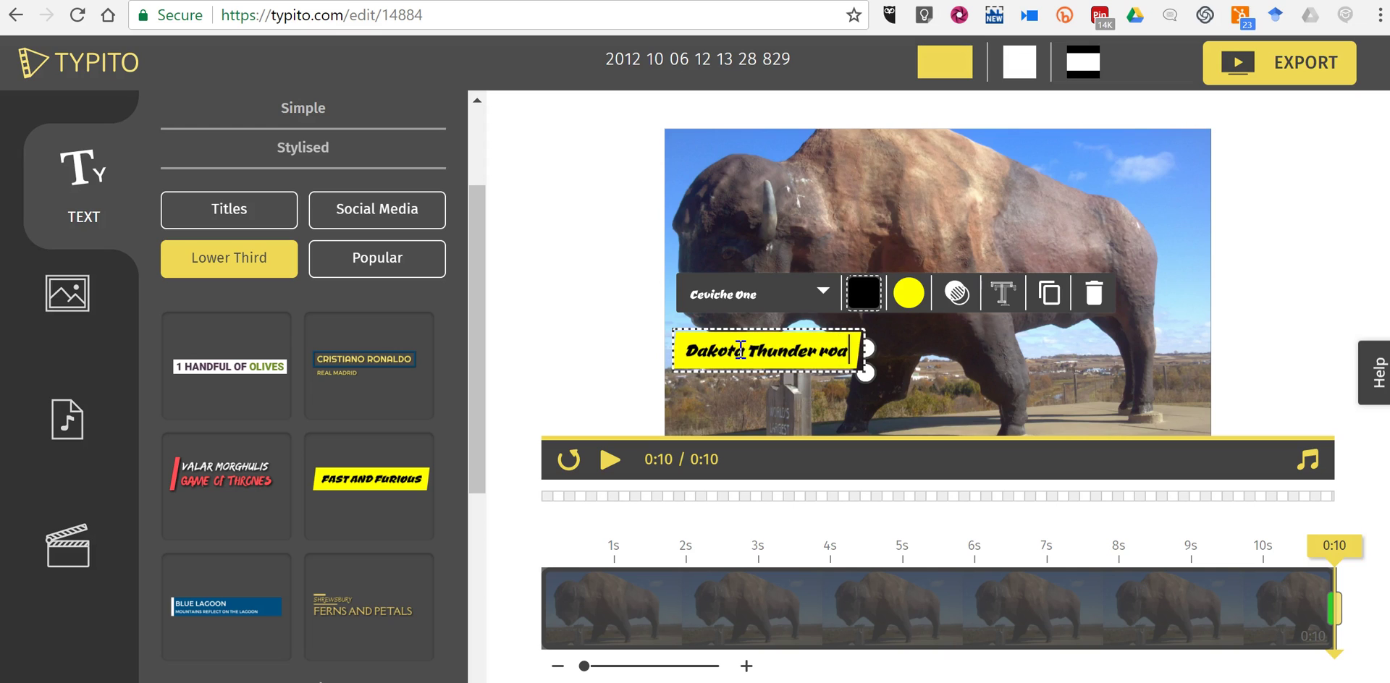
text(rs acr)
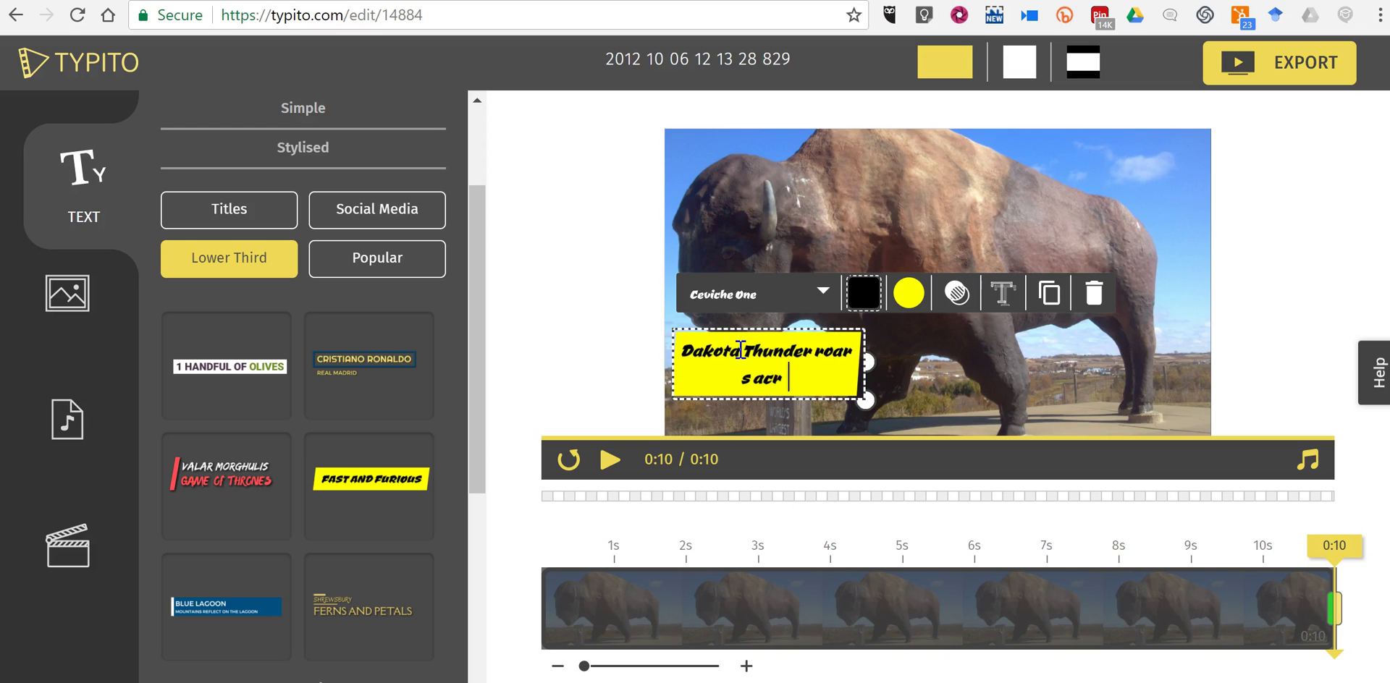
text(oss the pla)
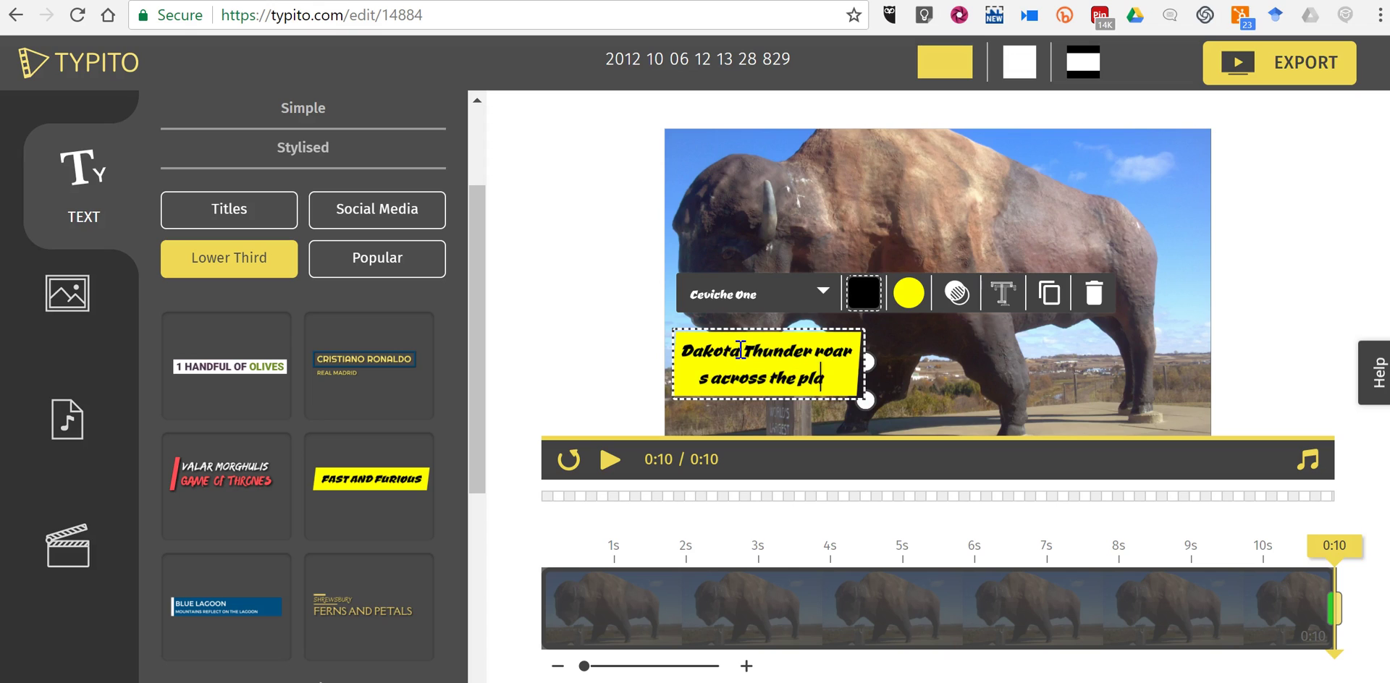
text(ins )
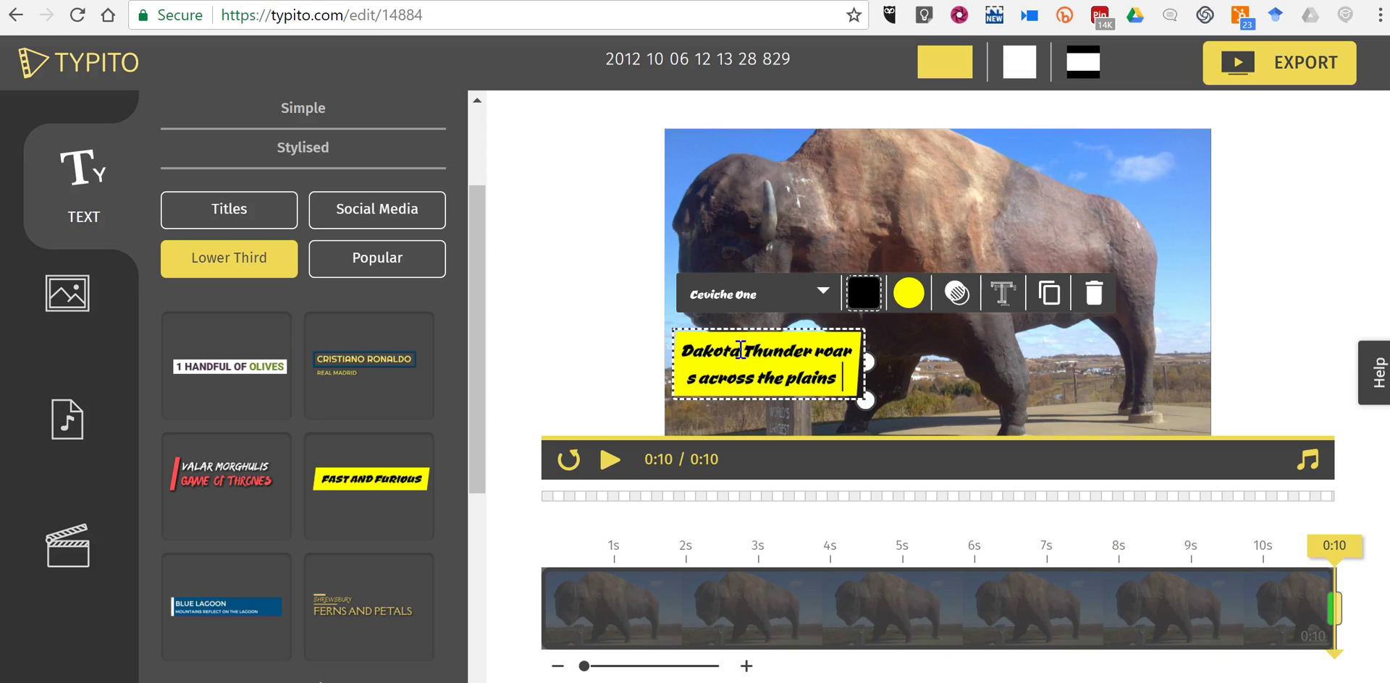
text(!)
Step: Widen the caption box and set its background to yellow after trying orange and white
drag(866, 399, 1109, 407)
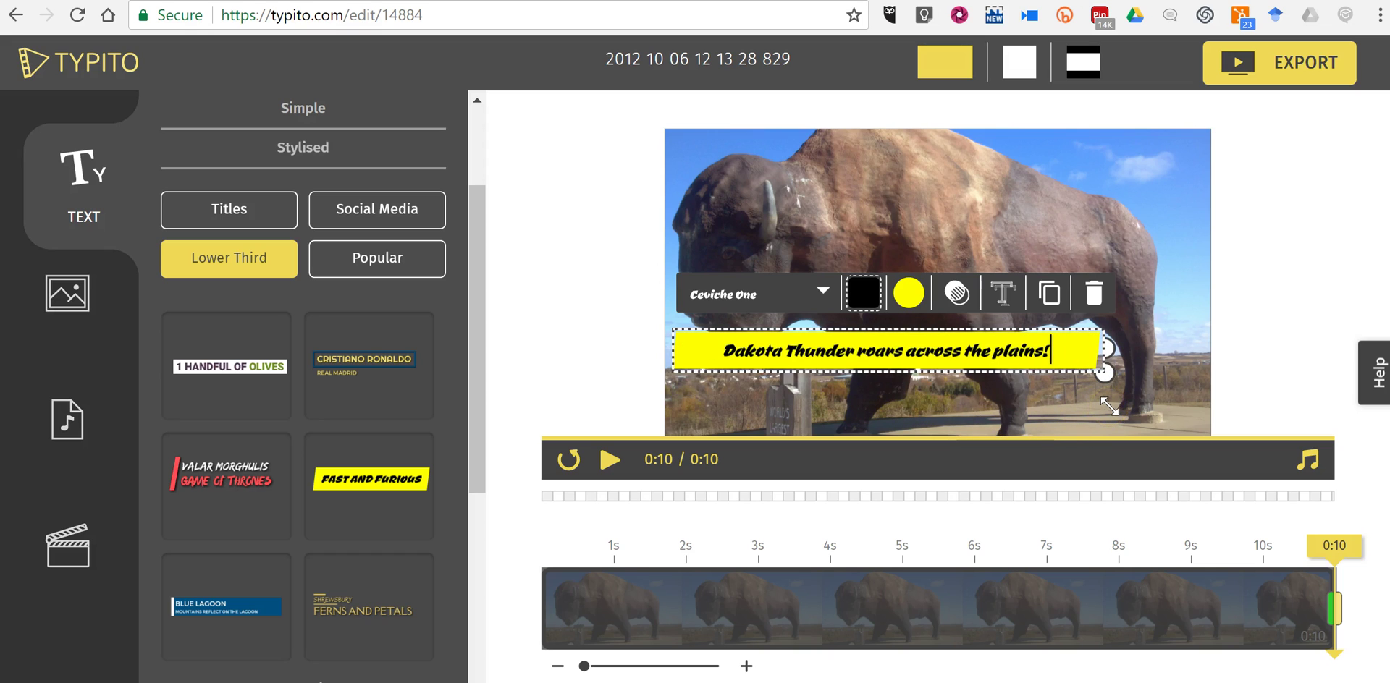
click(909, 292)
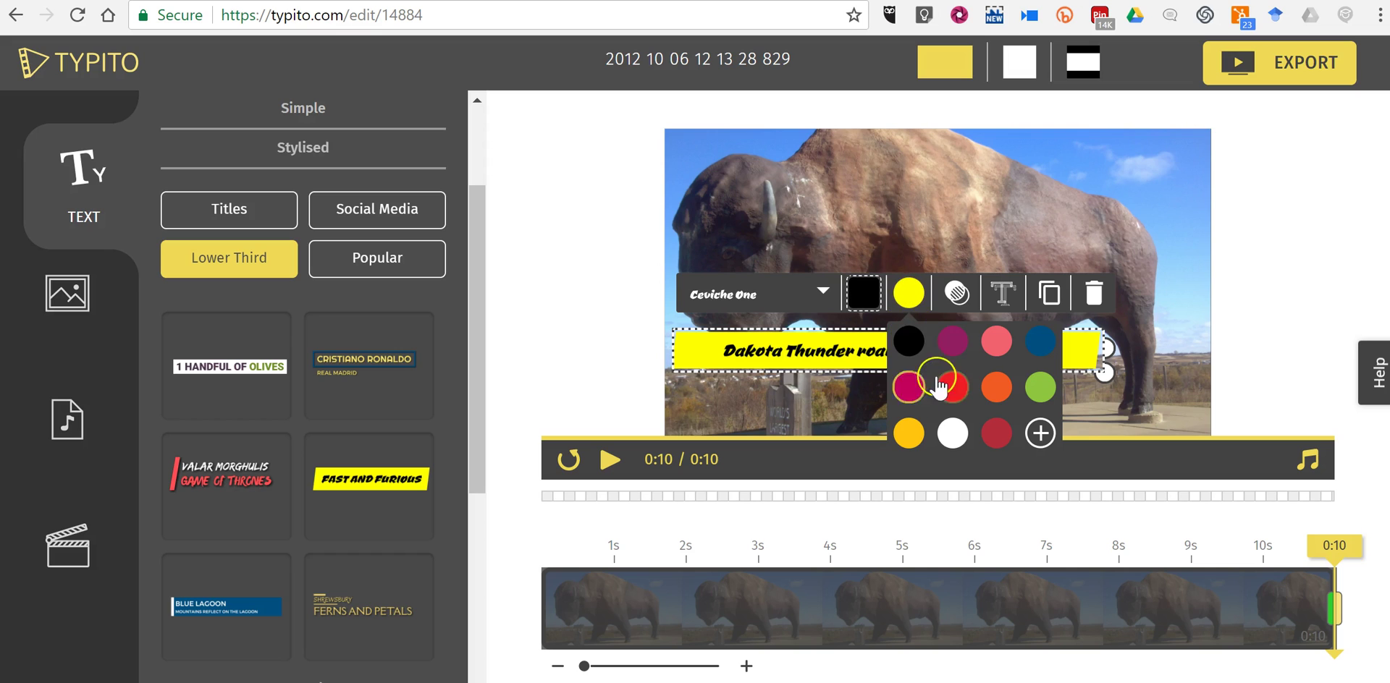
click(998, 391)
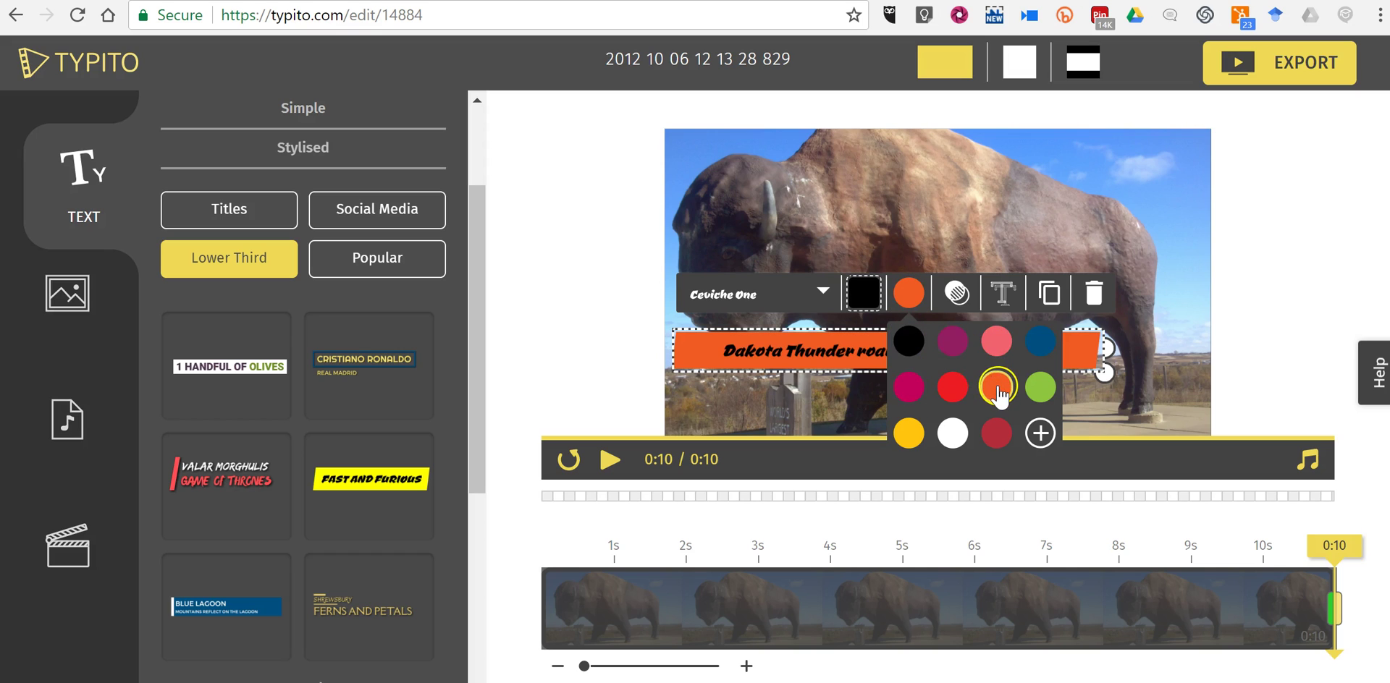
click(948, 434)
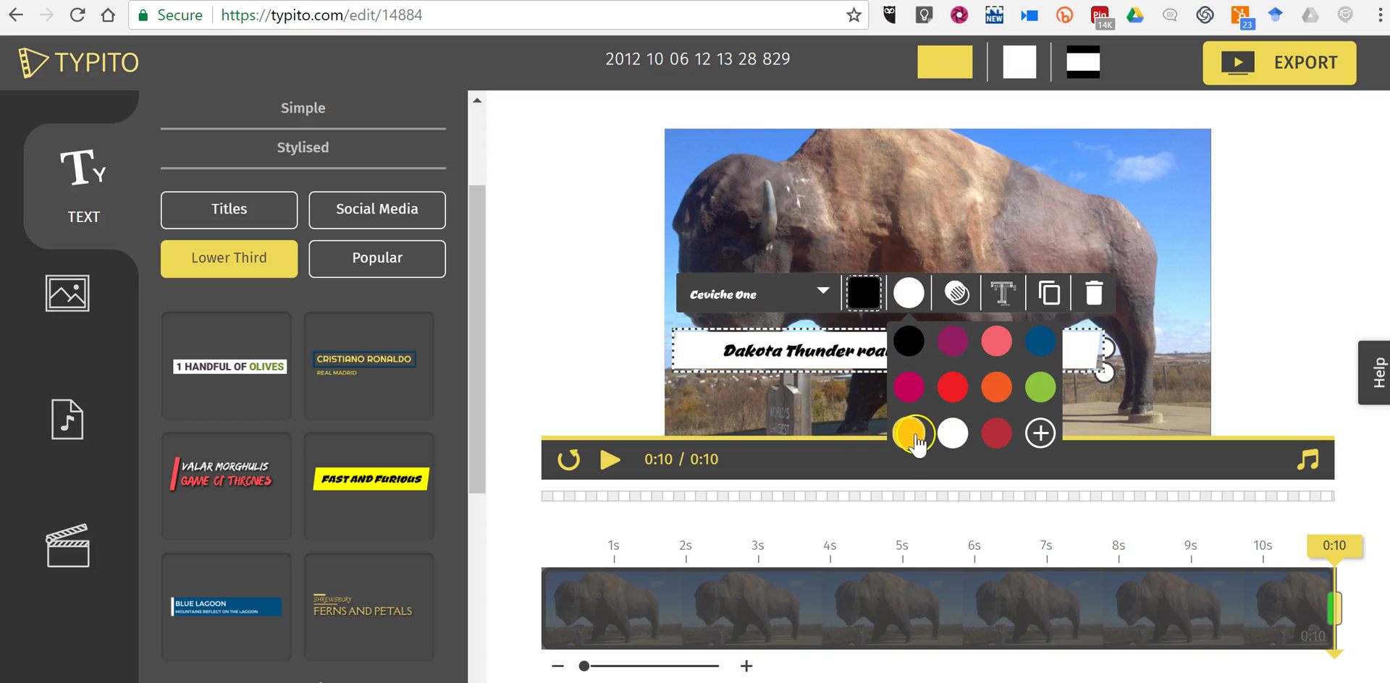
click(912, 435)
click(605, 382)
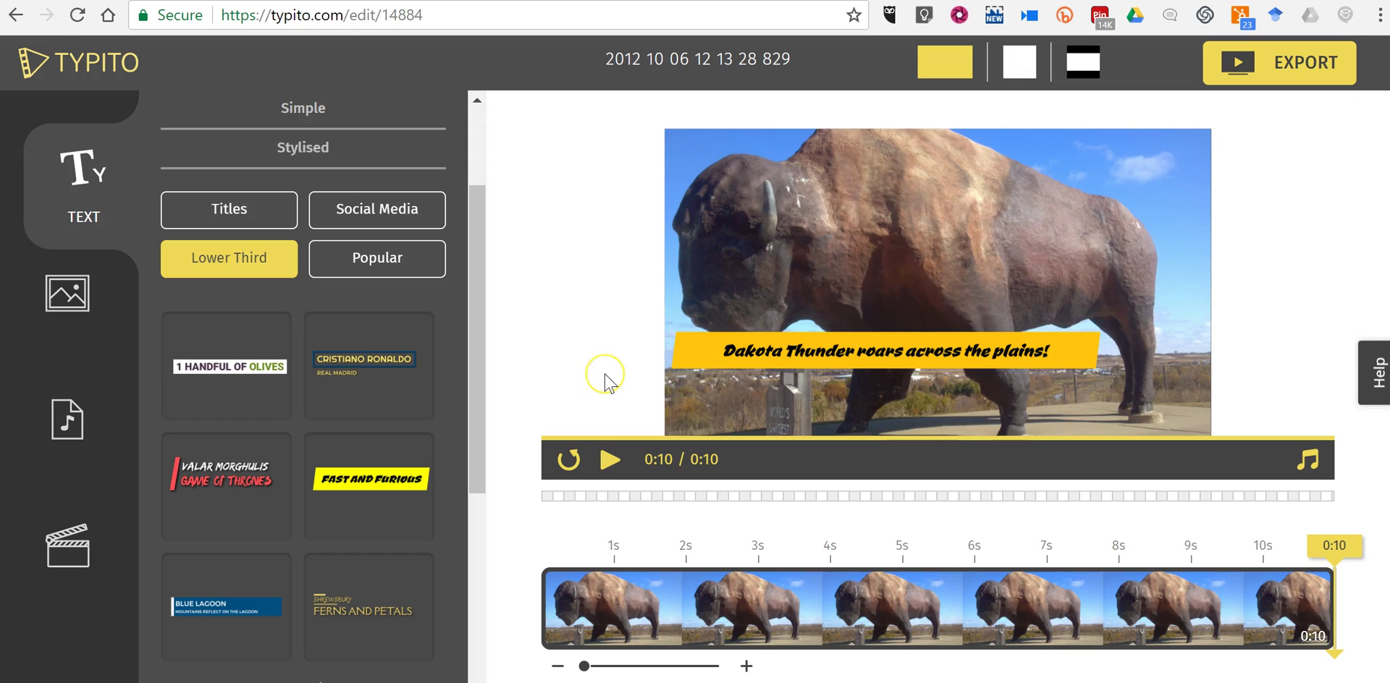
click(209, 397)
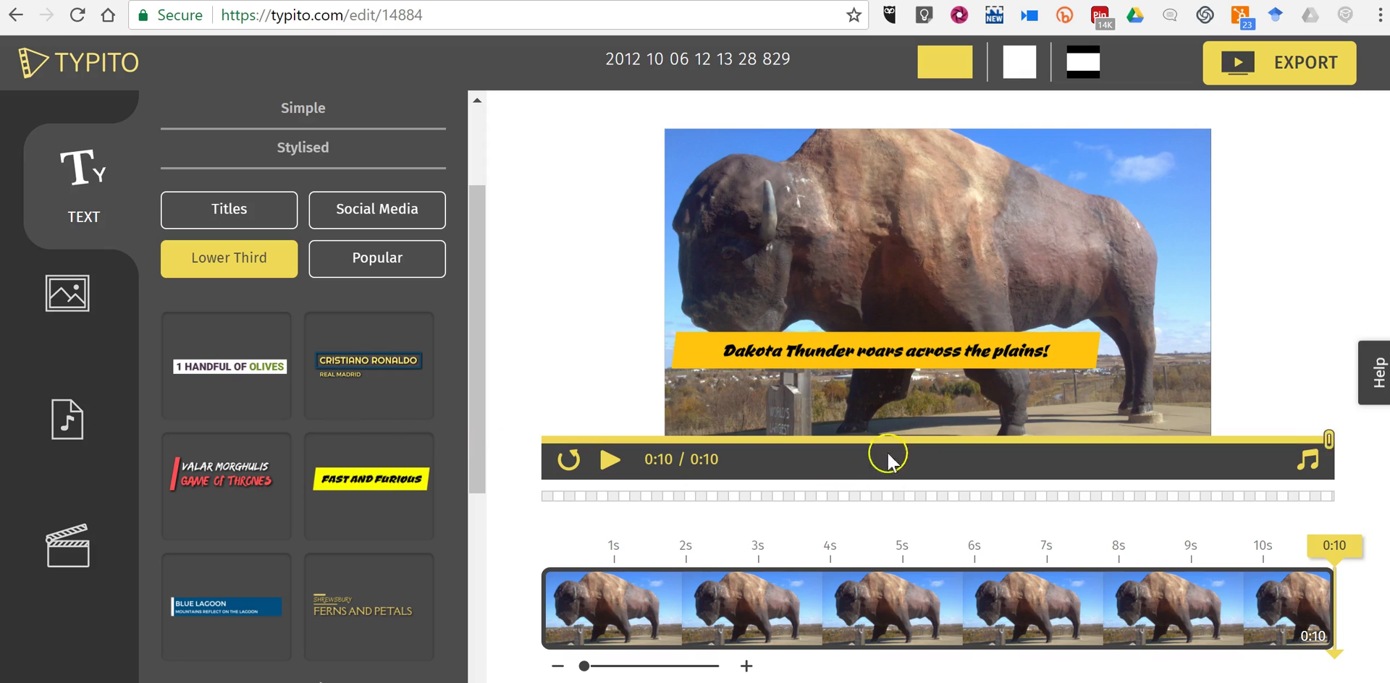
click(919, 463)
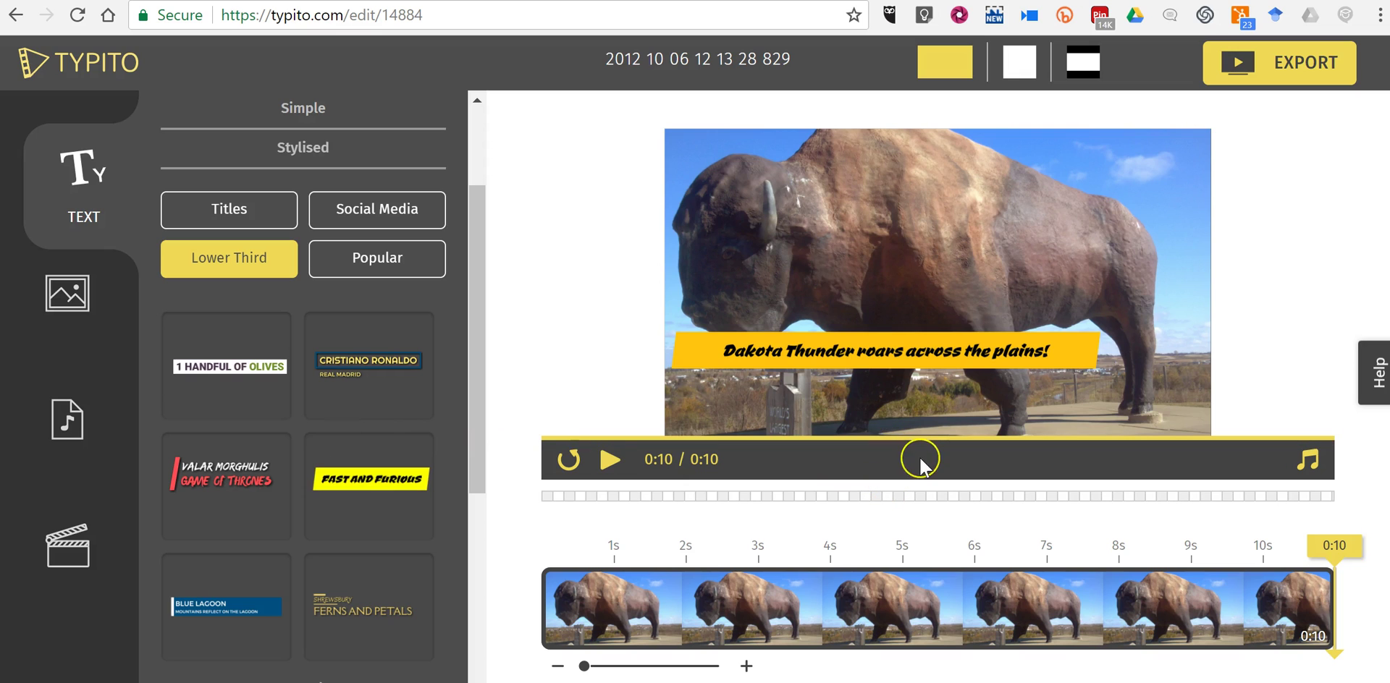
Step: Upload the cow statue photo 2012-10-18_16-29-25_780 into the Your Media library
click(84, 296)
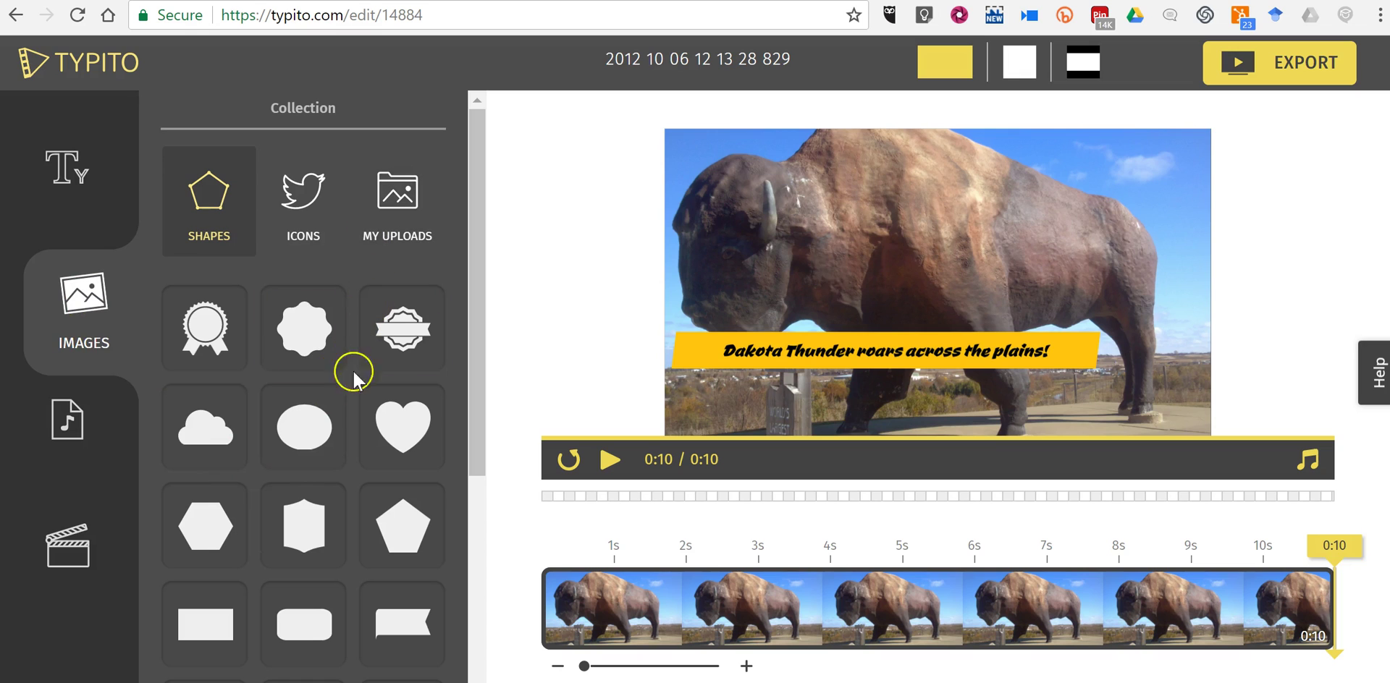
click(86, 559)
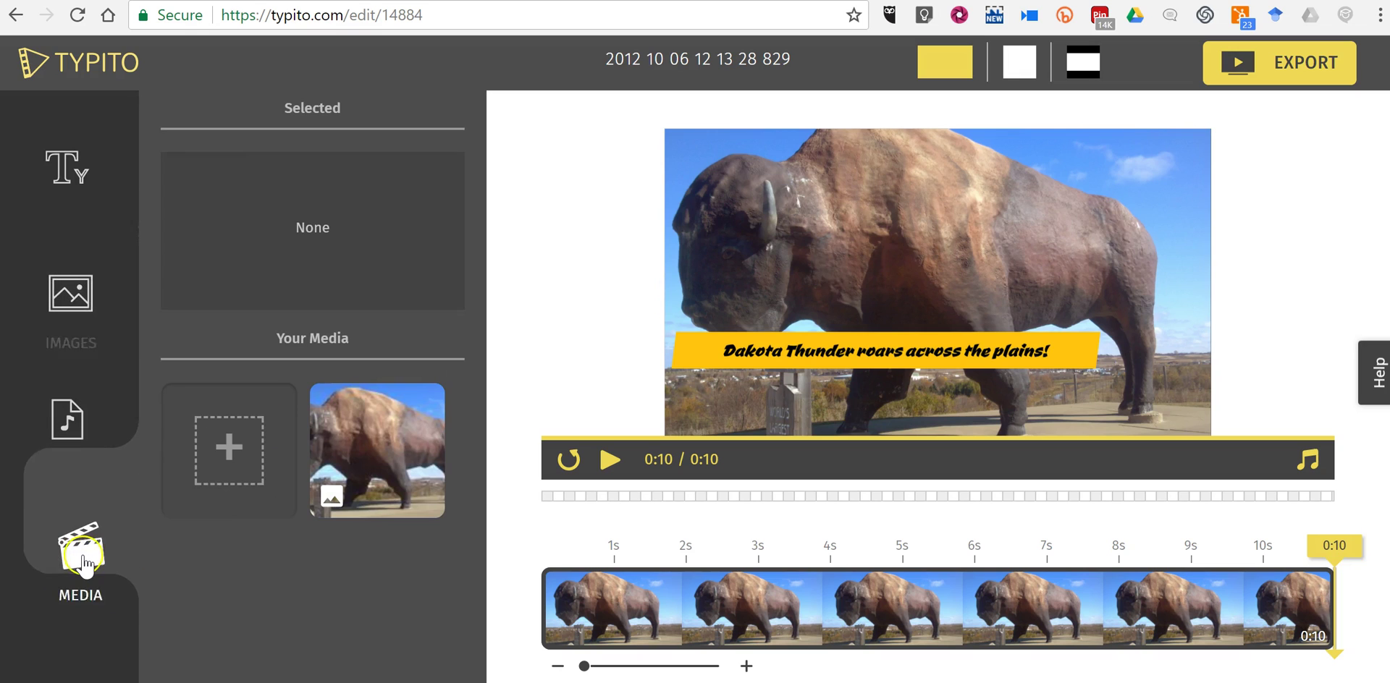
click(231, 456)
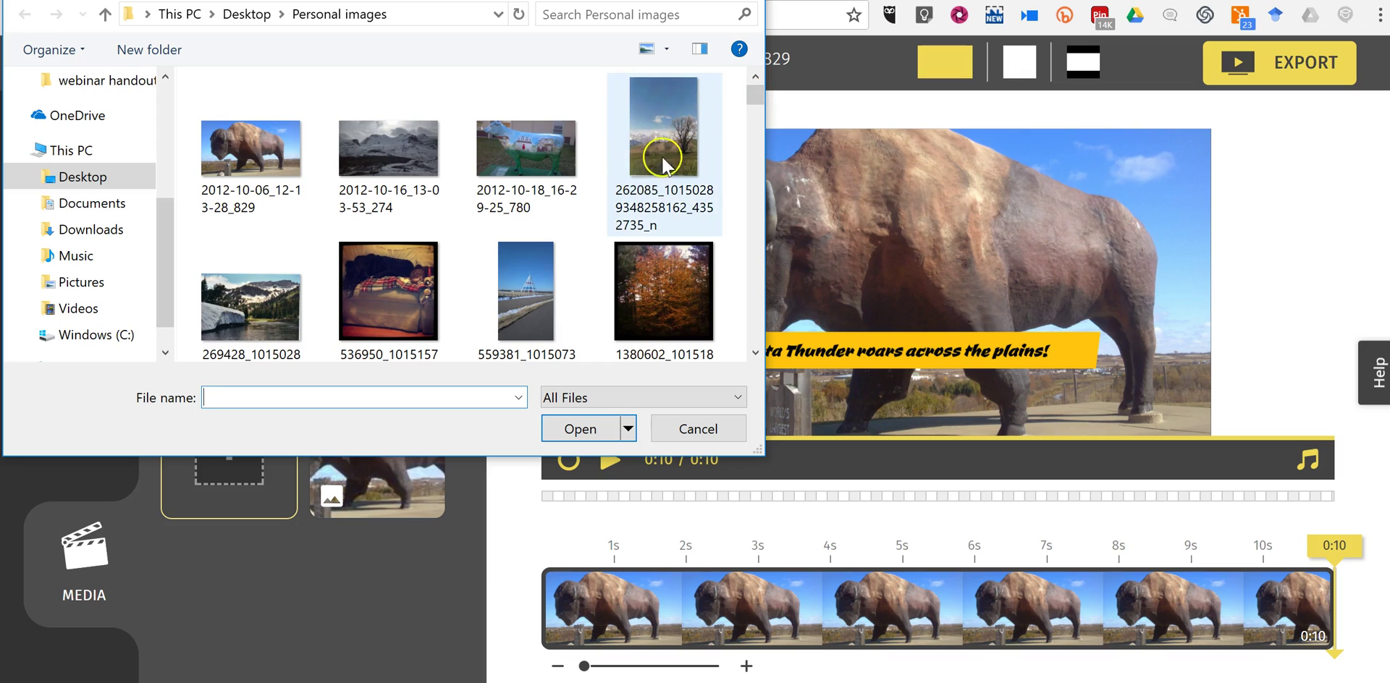
click(552, 151)
click(590, 429)
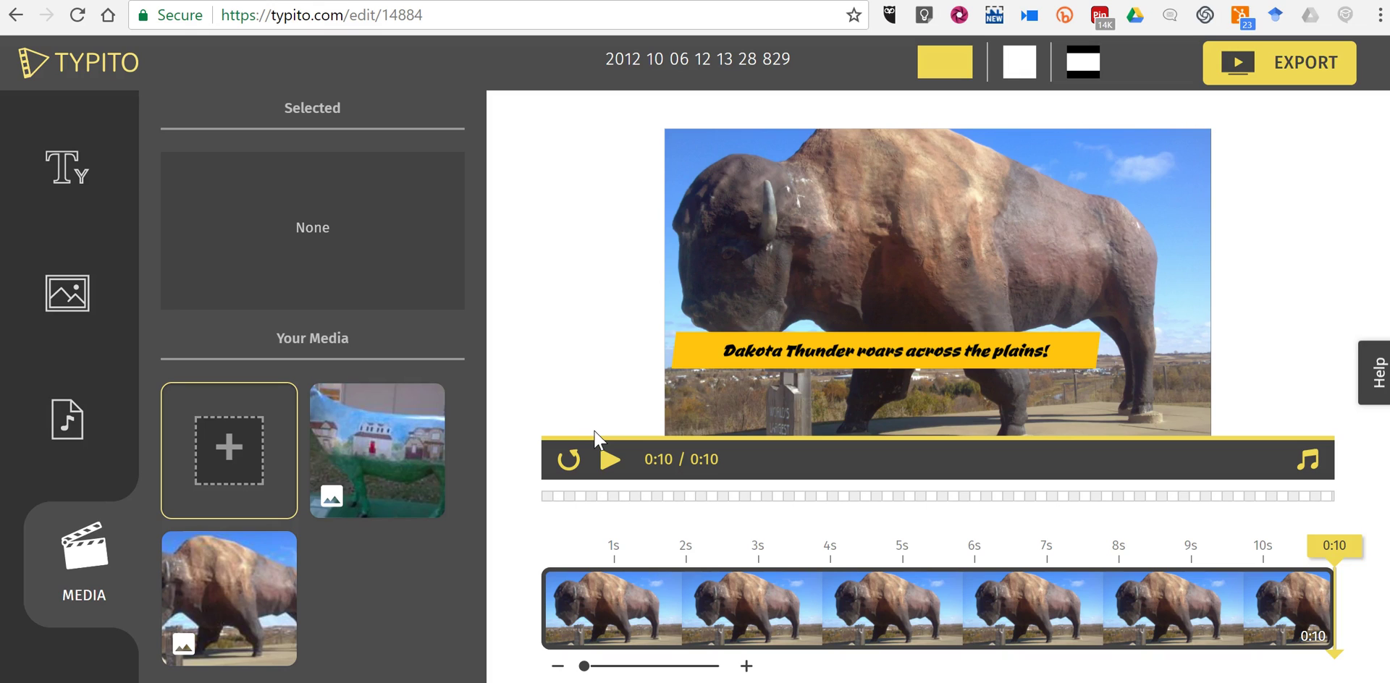
Step: Place the cow photo after the bison clip and trim it to 5 seconds, making 16 seconds total
click(389, 466)
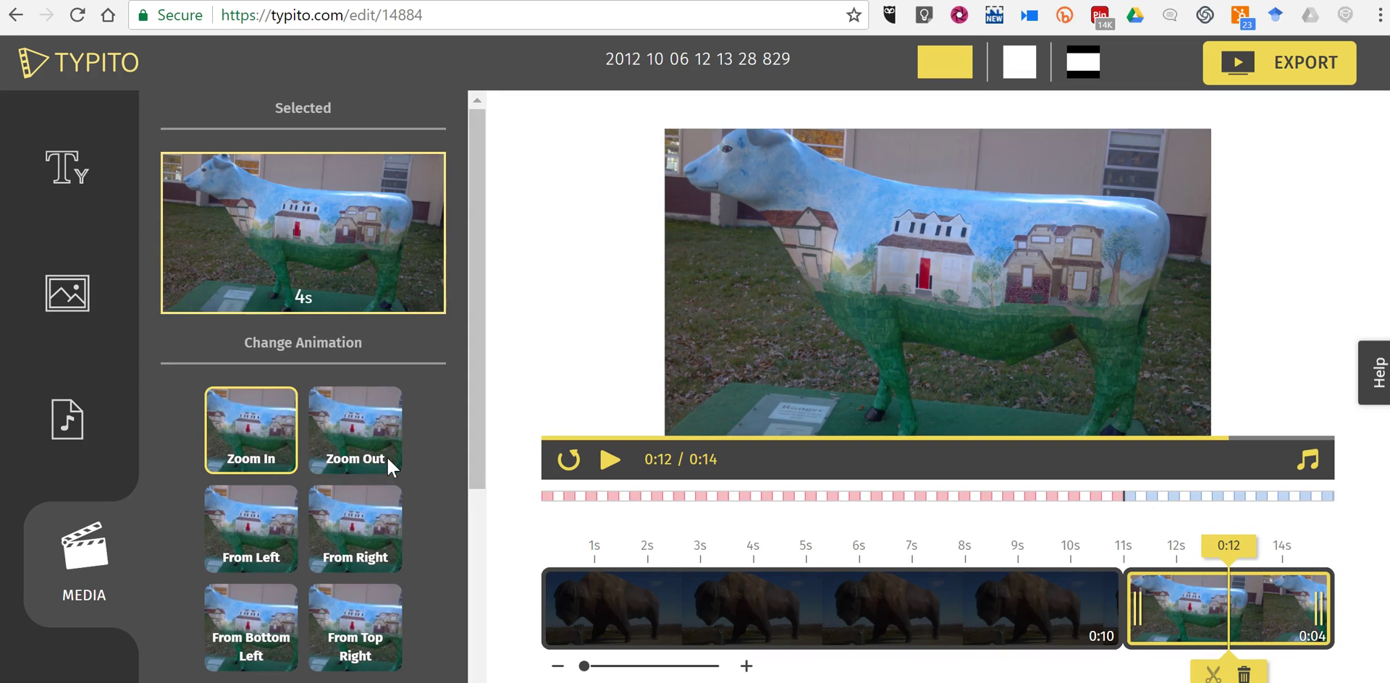
mouse_move(1292, 614)
mouse_down()
mouse_move(1340, 608)
mouse_move(1317, 612)
mouse_up()
drag(1318, 609, 1364, 608)
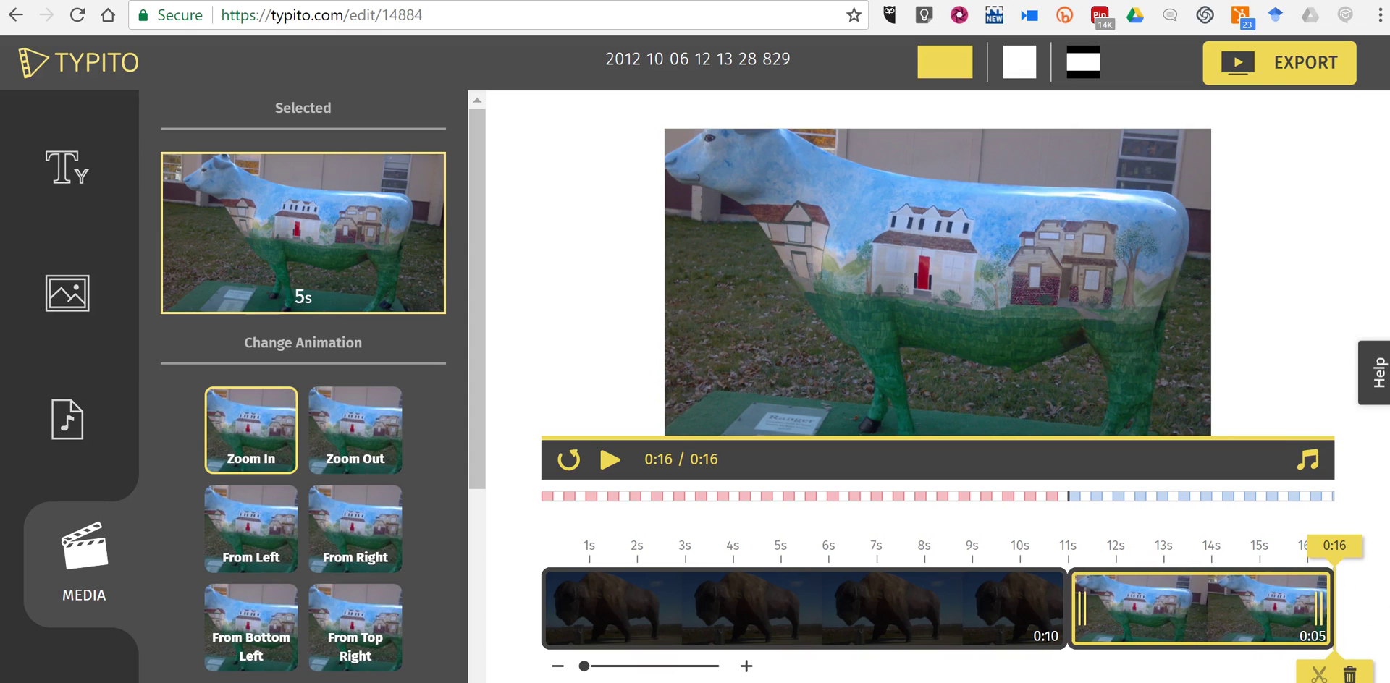
click(1317, 610)
click(1345, 580)
Step: Pick the Buddy track from the Audio Music Library as background music
click(48, 190)
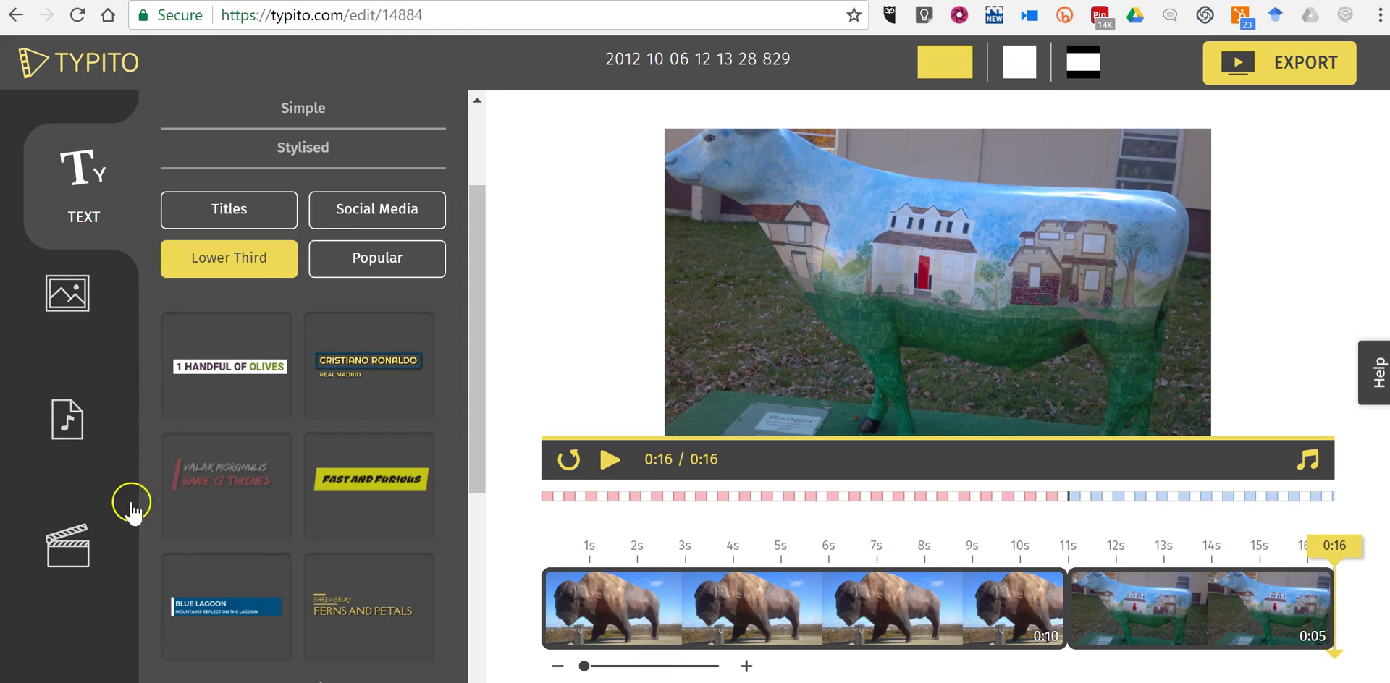
click(72, 424)
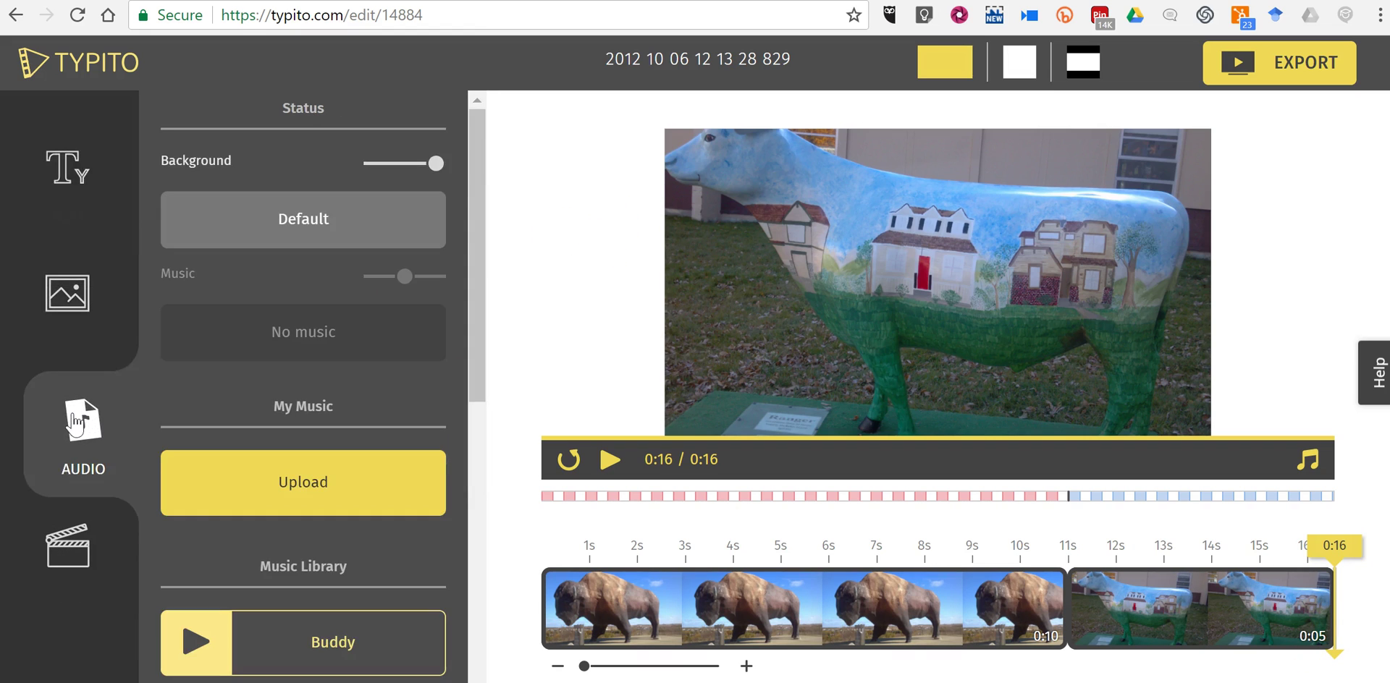
click(341, 509)
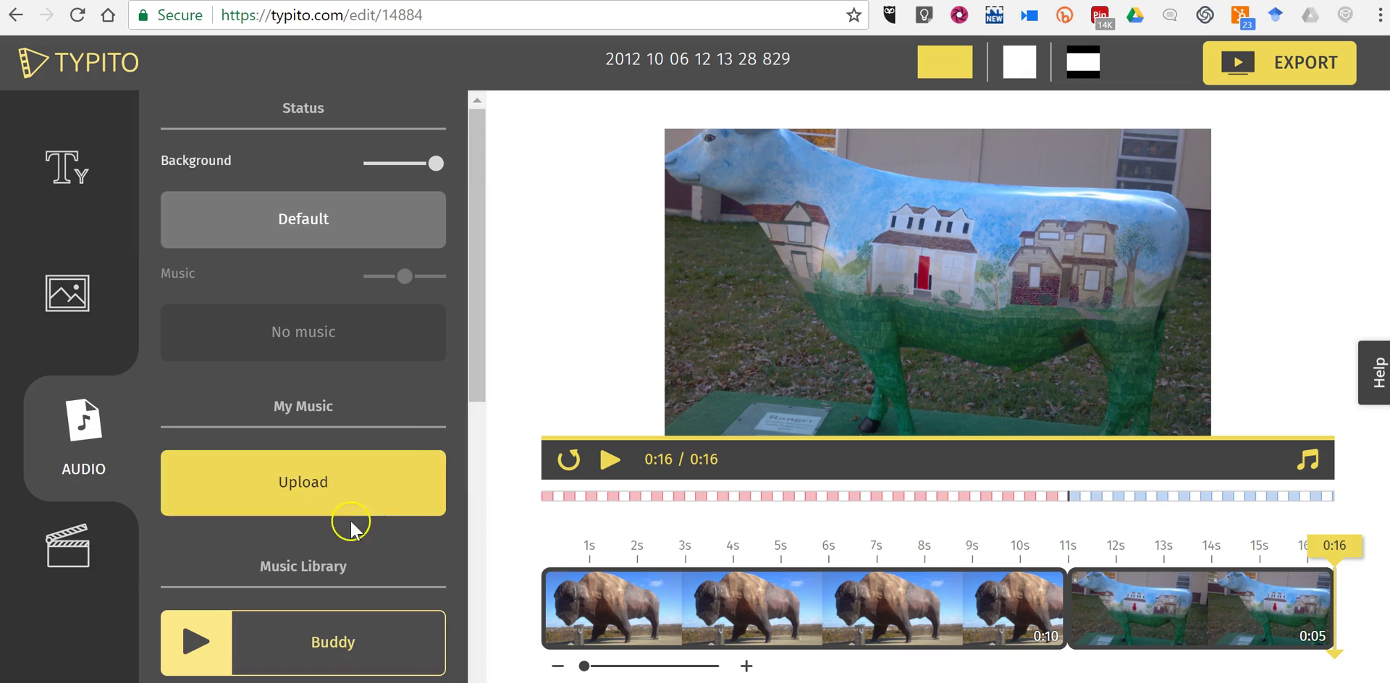
drag(477, 383, 487, 490)
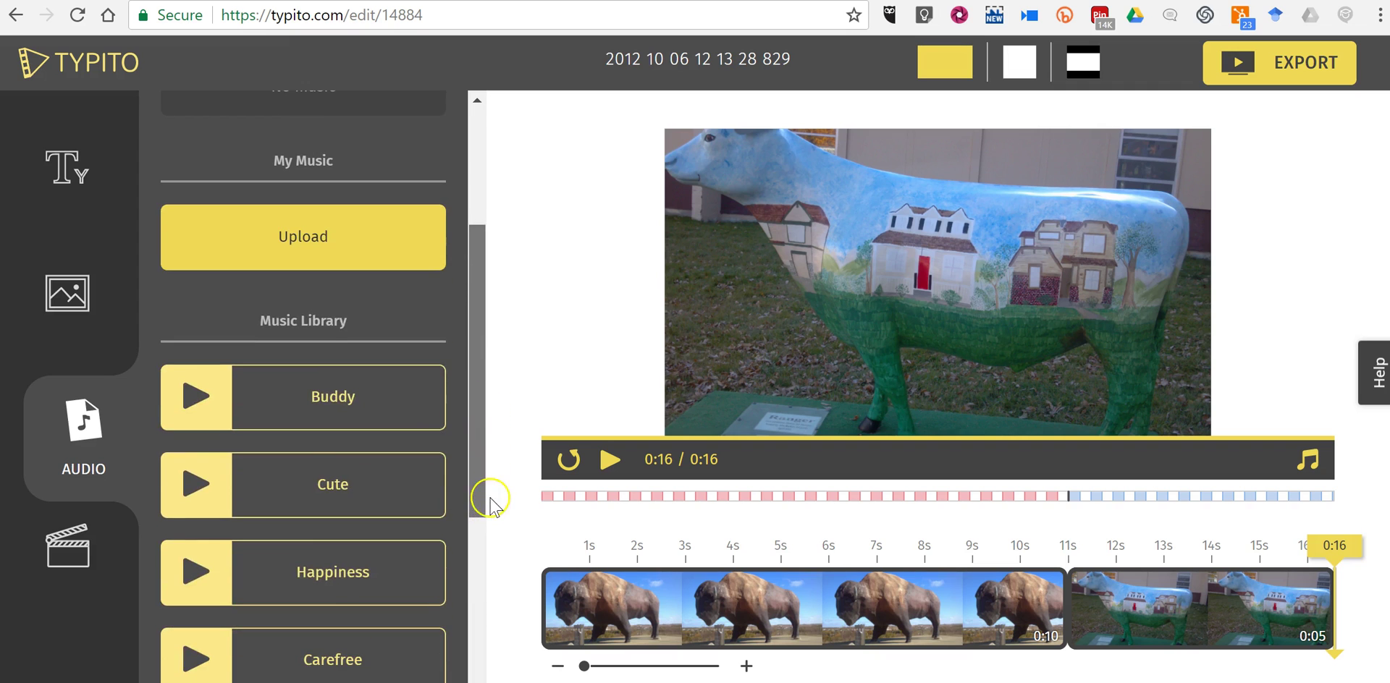
click(273, 404)
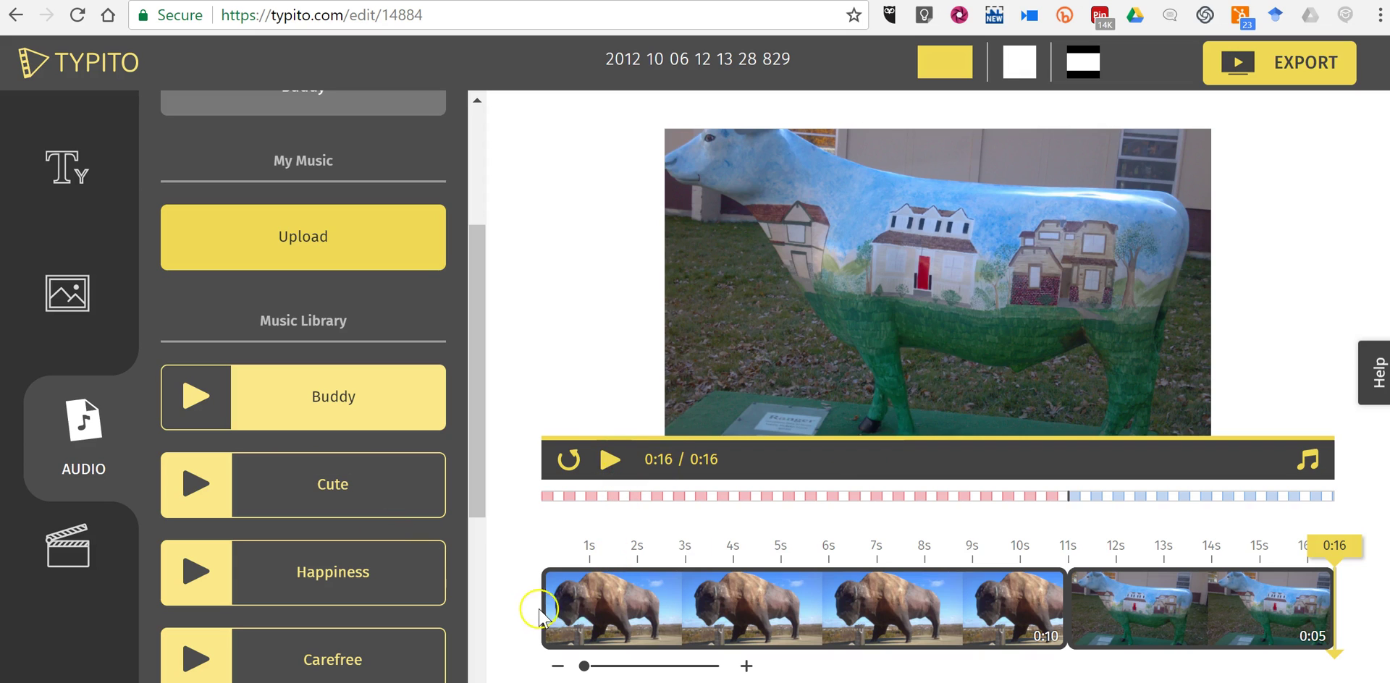
Step: Play the video from 0:00 with Buddy music, pause at 0:03, then show the Text presets
click(569, 608)
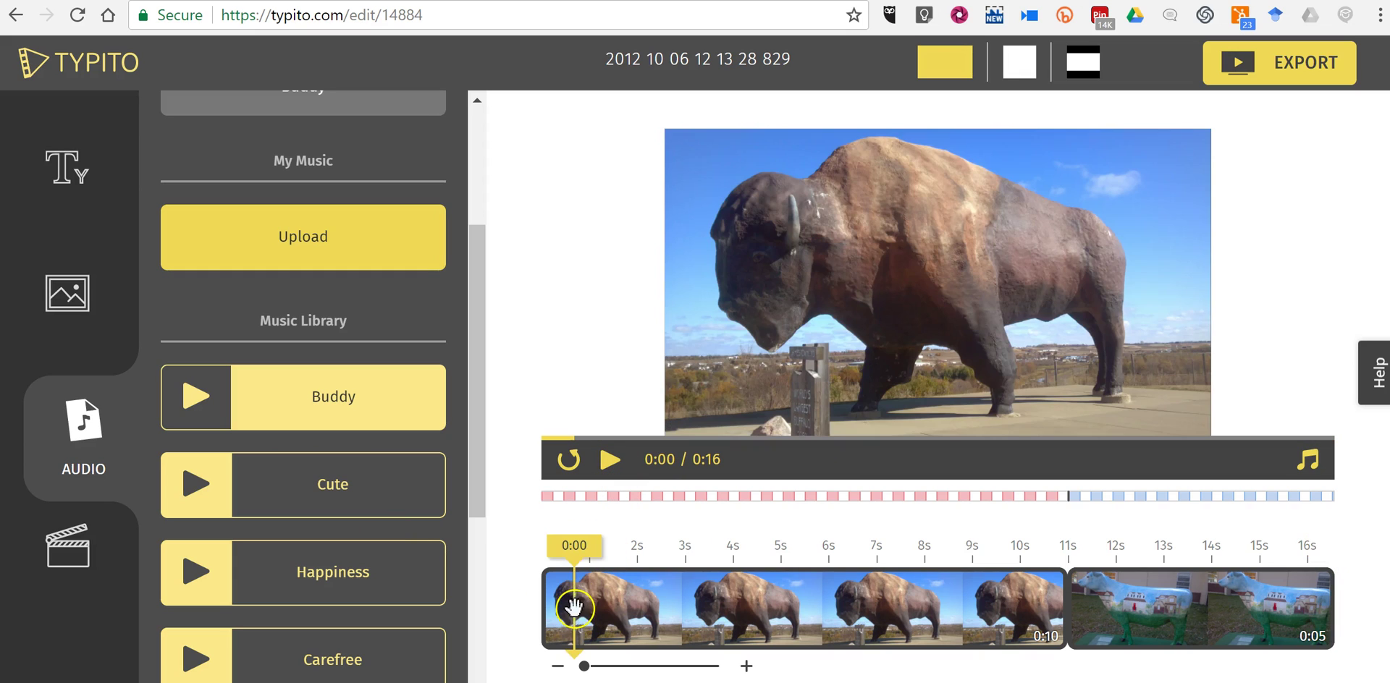
click(609, 459)
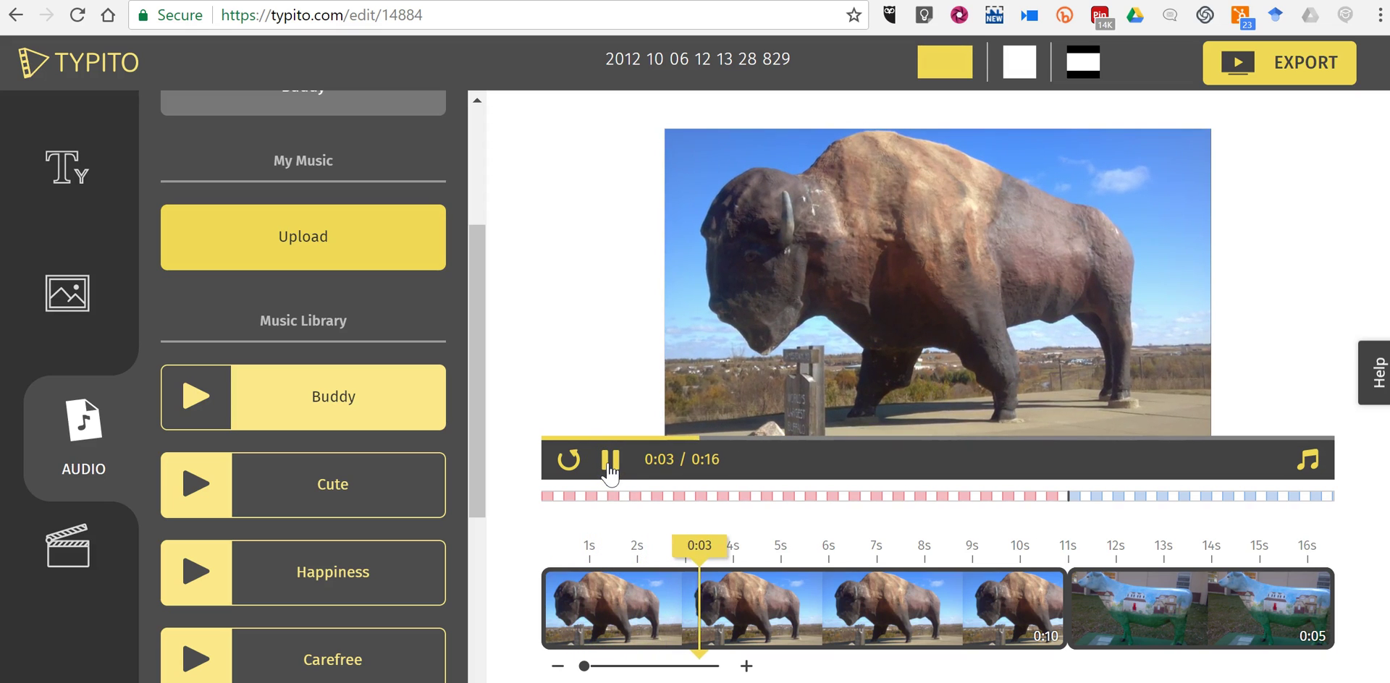
click(610, 459)
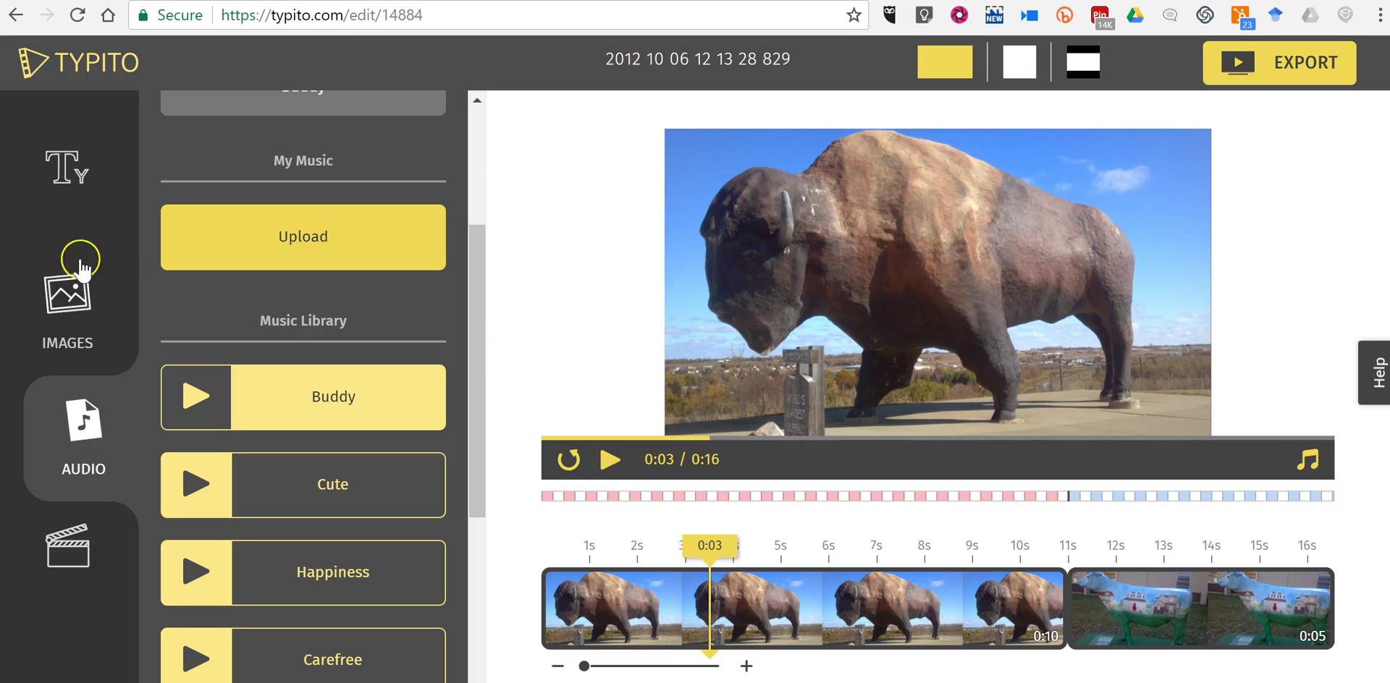
click(84, 186)
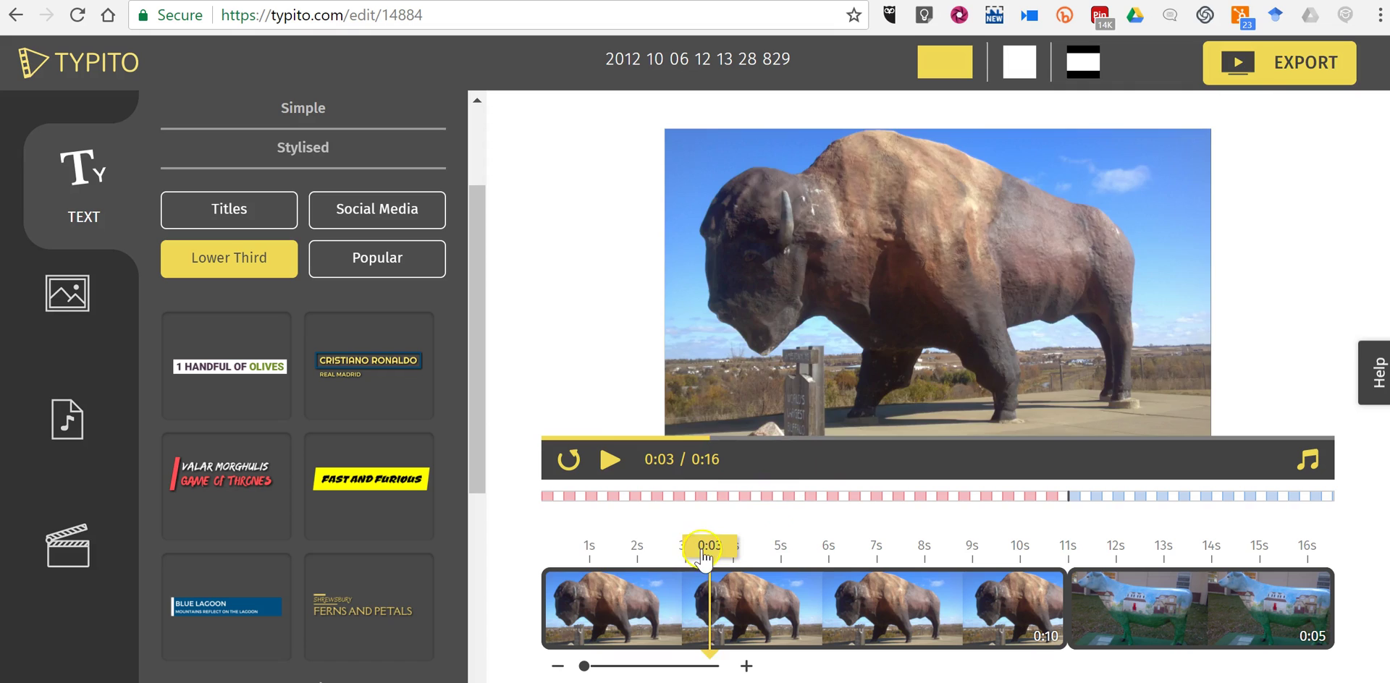
Step: At 0:00, add the red-bar 'Valar Morghulis / Game of Thrones' lower-third and select it
drag(702, 554, 543, 553)
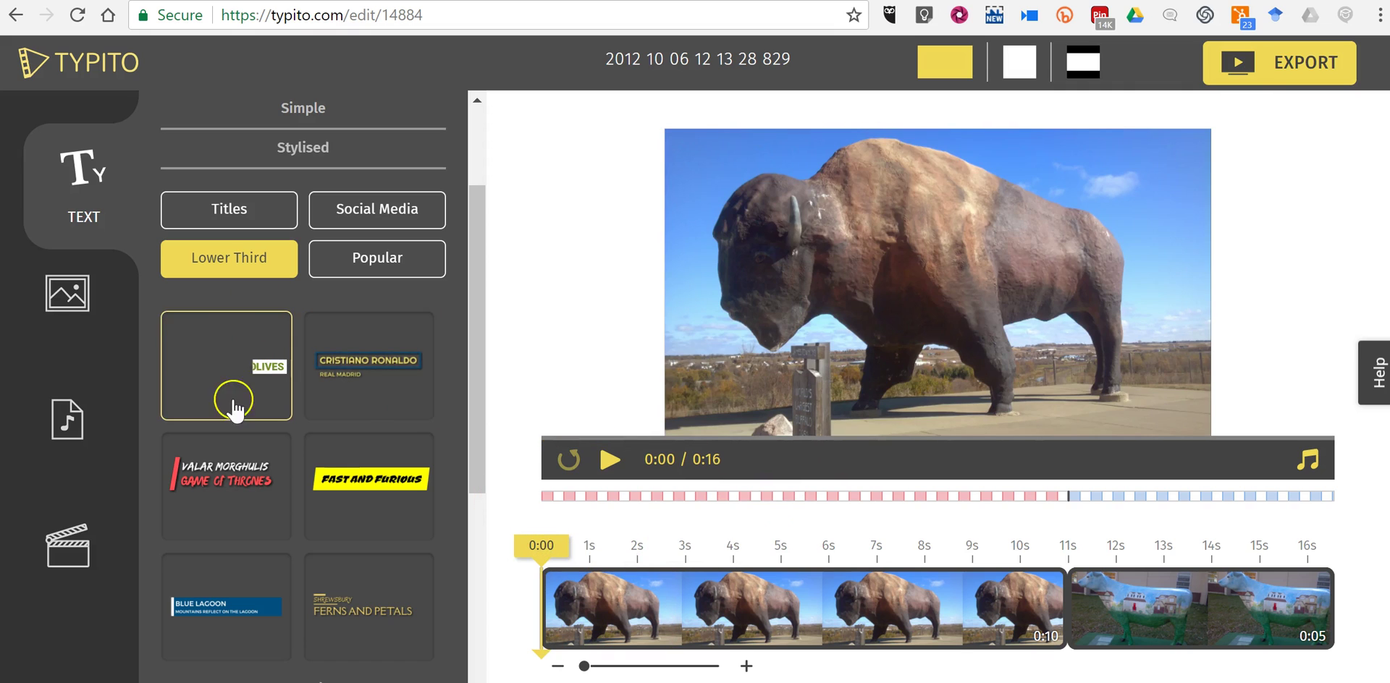
click(245, 485)
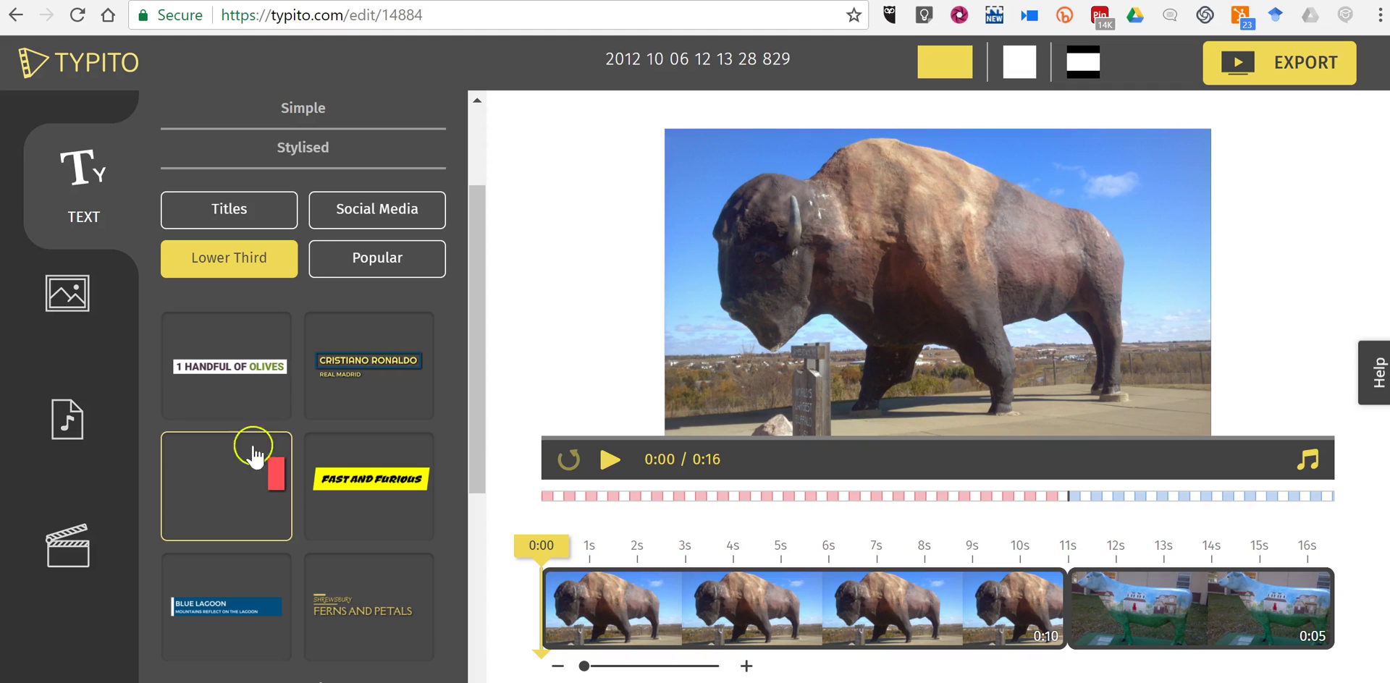
scroll(301, 379, up, 2)
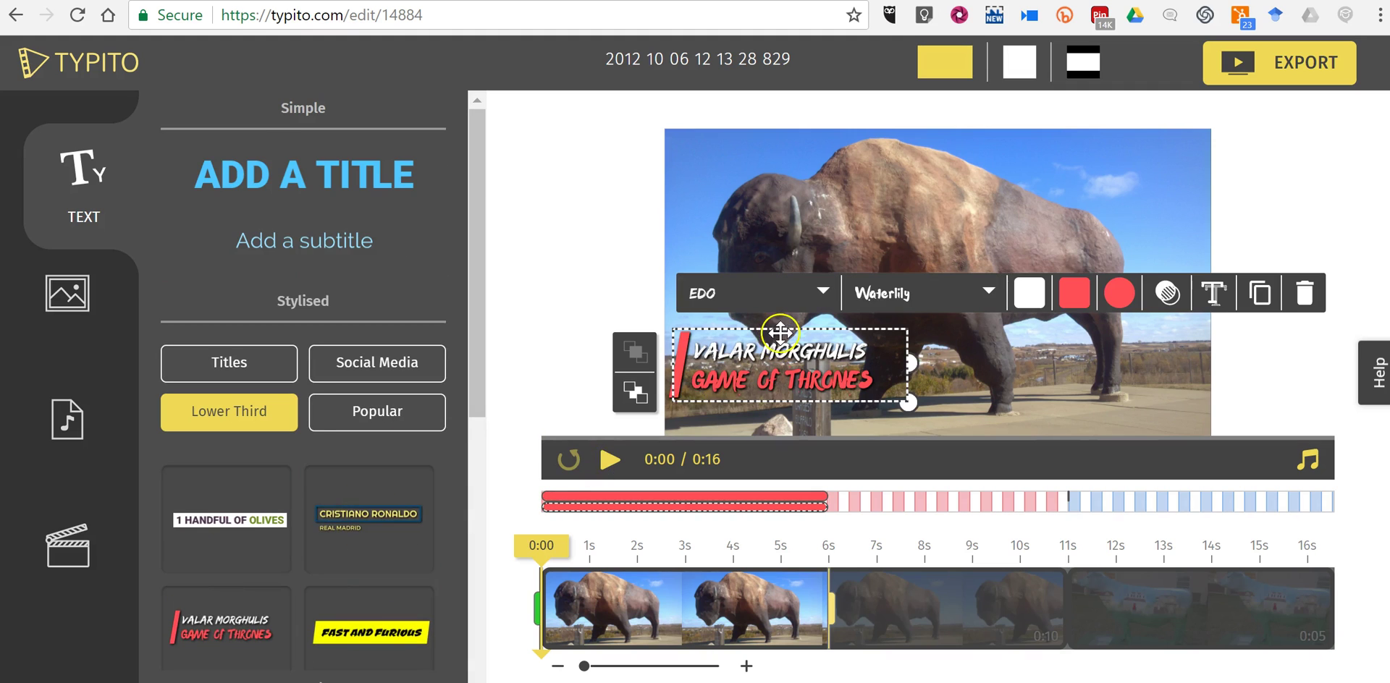
click(796, 373)
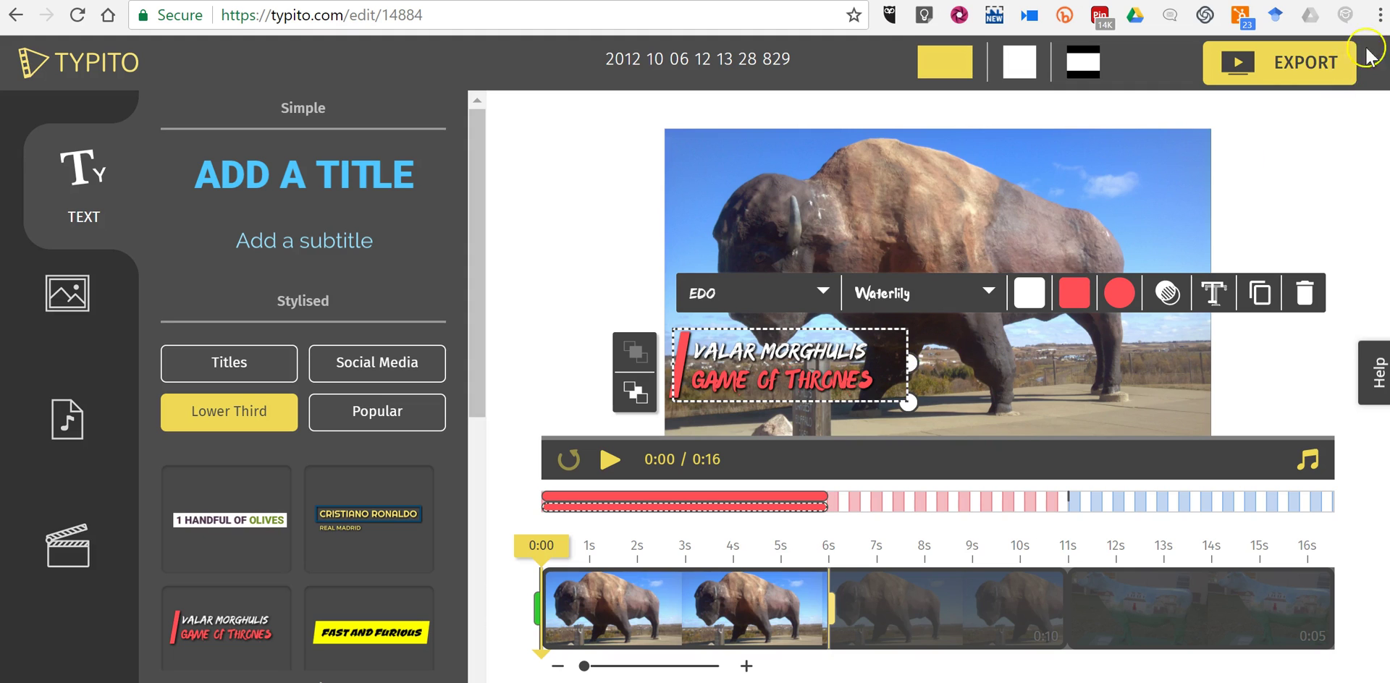
Step: Export the finished 16-second video, confirming the Begin Export prompt
click(1329, 61)
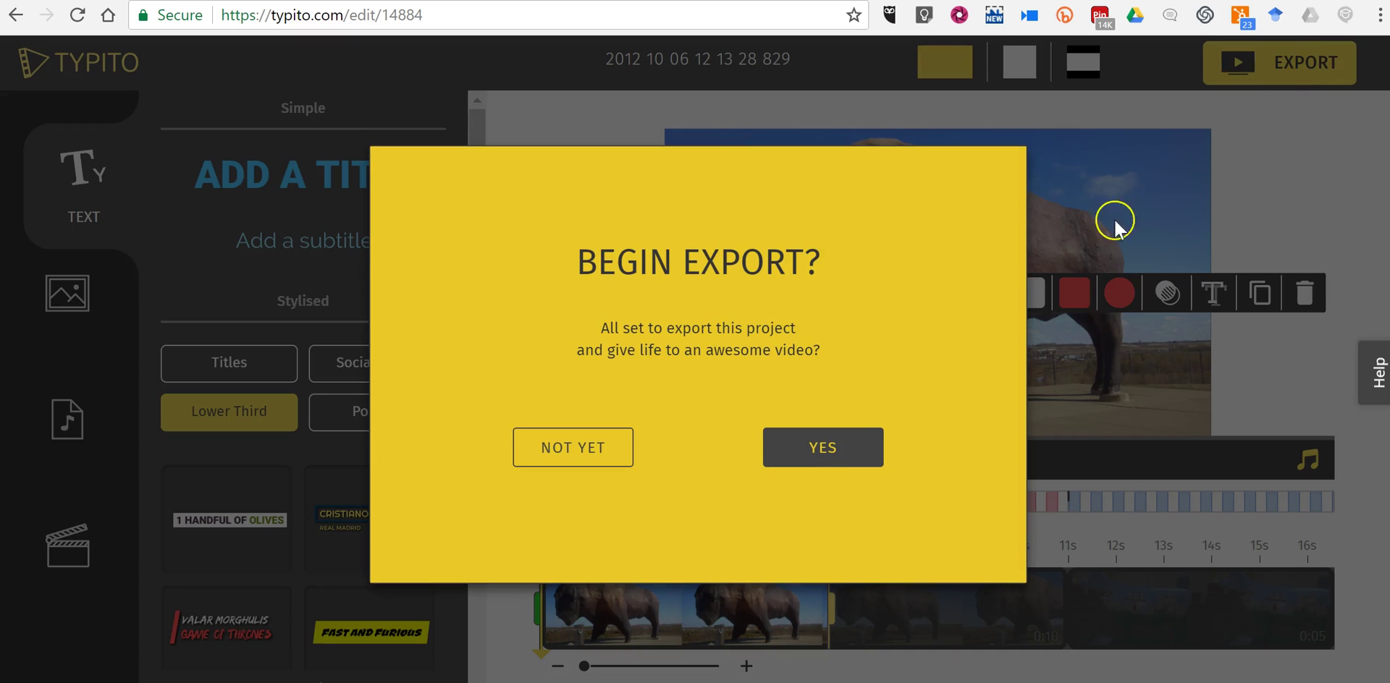
click(823, 461)
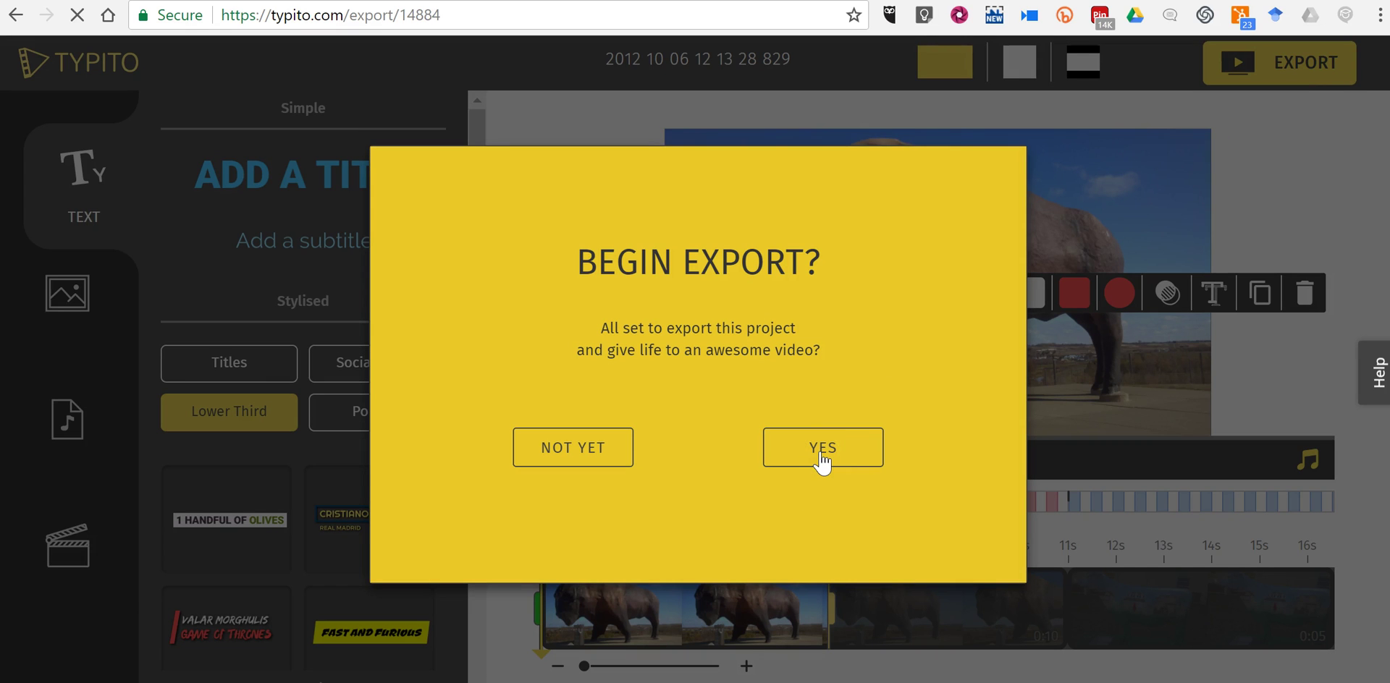